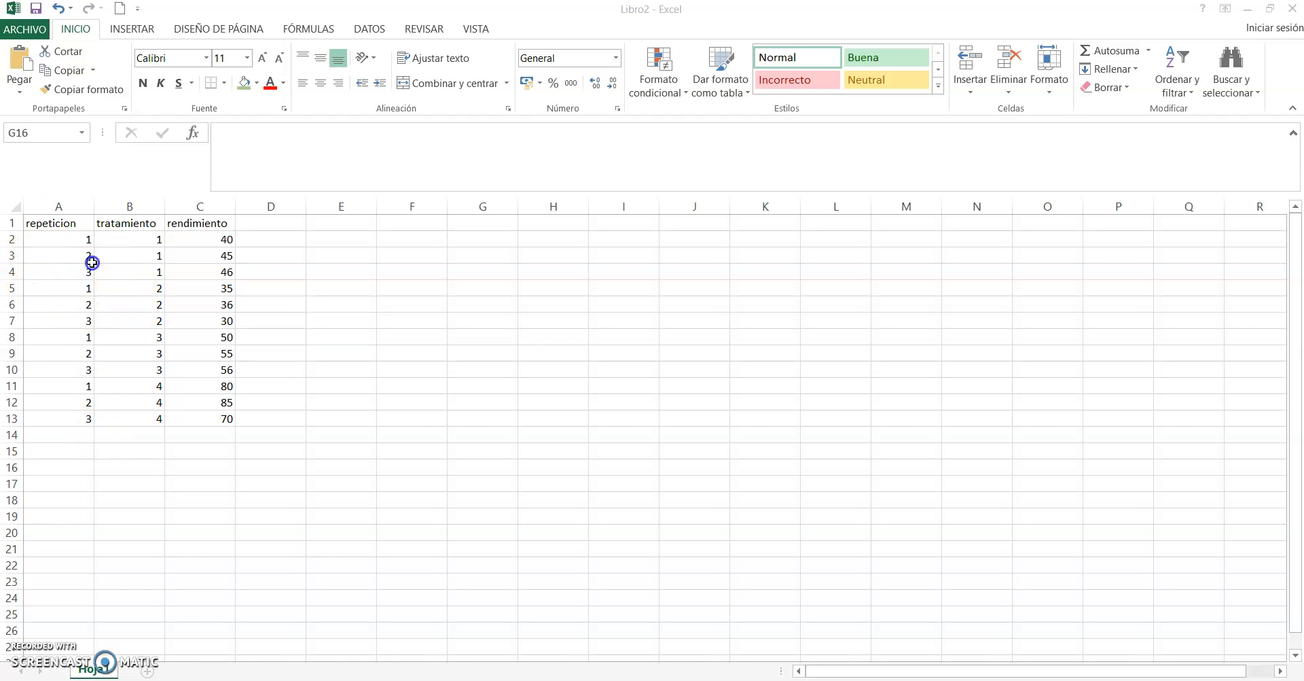
- Review the repeticion and tratamiento blocks for treatments 1 to 4 in the data table
drag(50, 223, 154, 275)
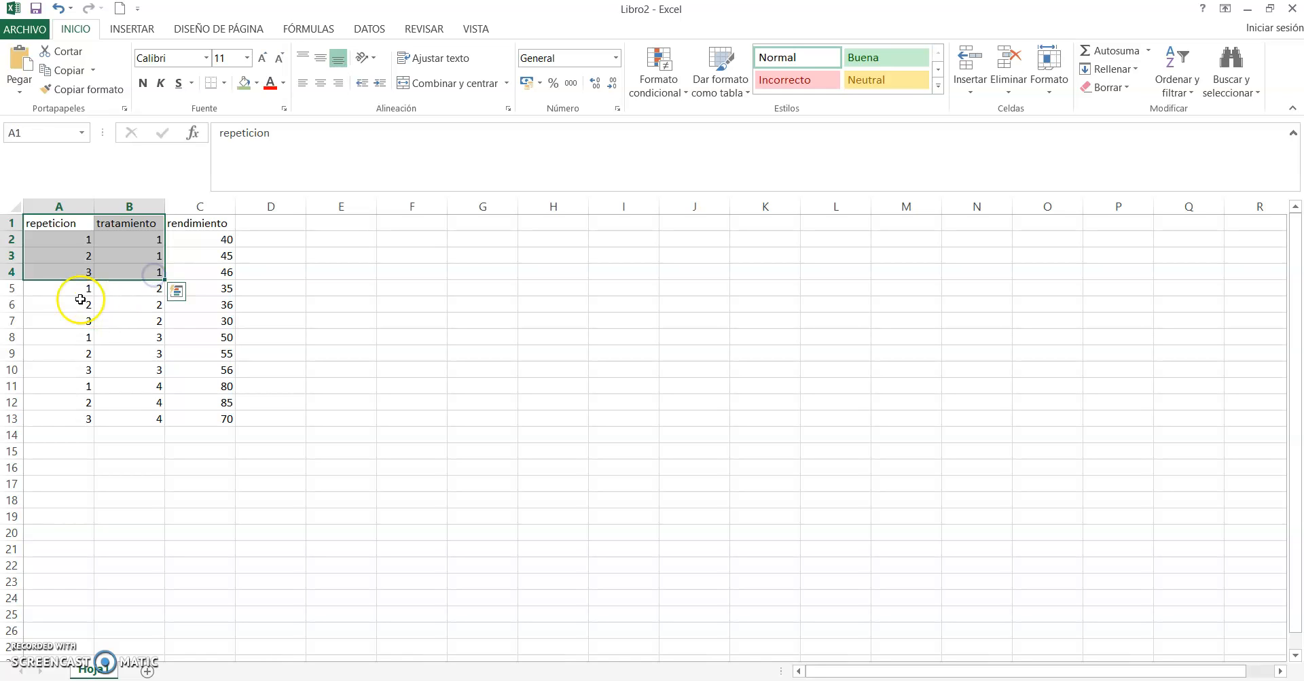
drag(63, 291, 144, 372)
click(83, 337)
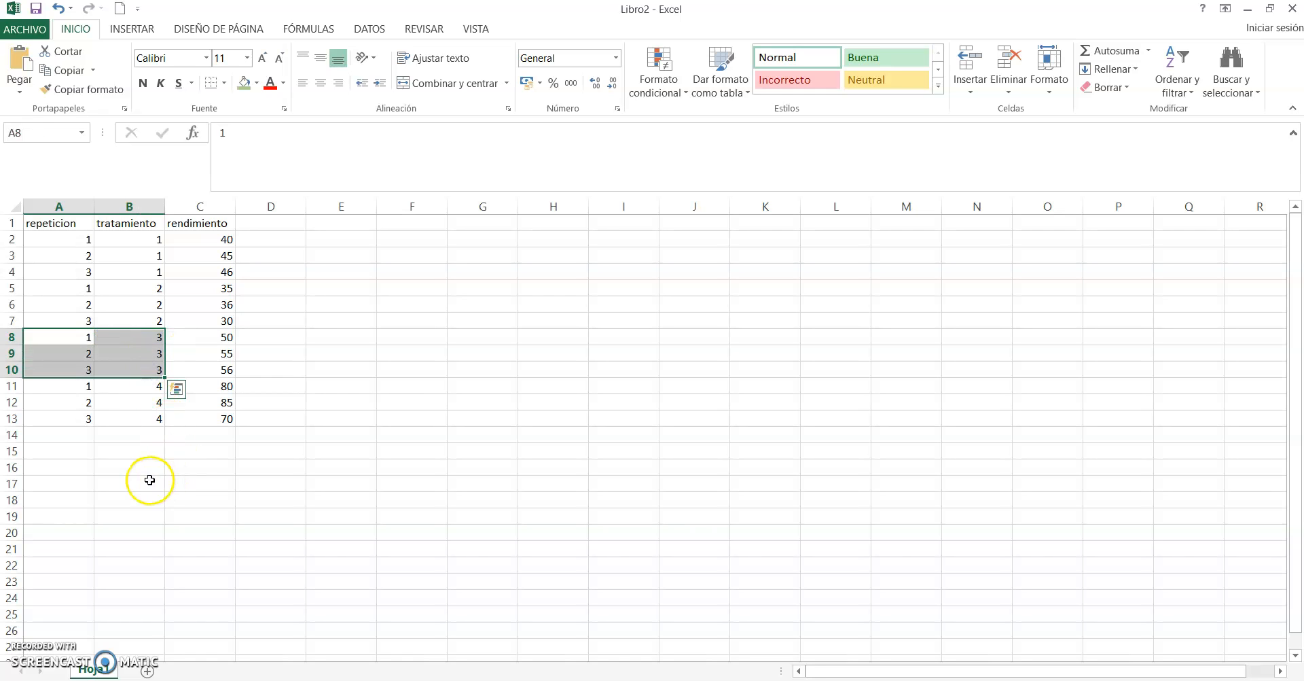
drag(73, 384, 207, 429)
click(250, 496)
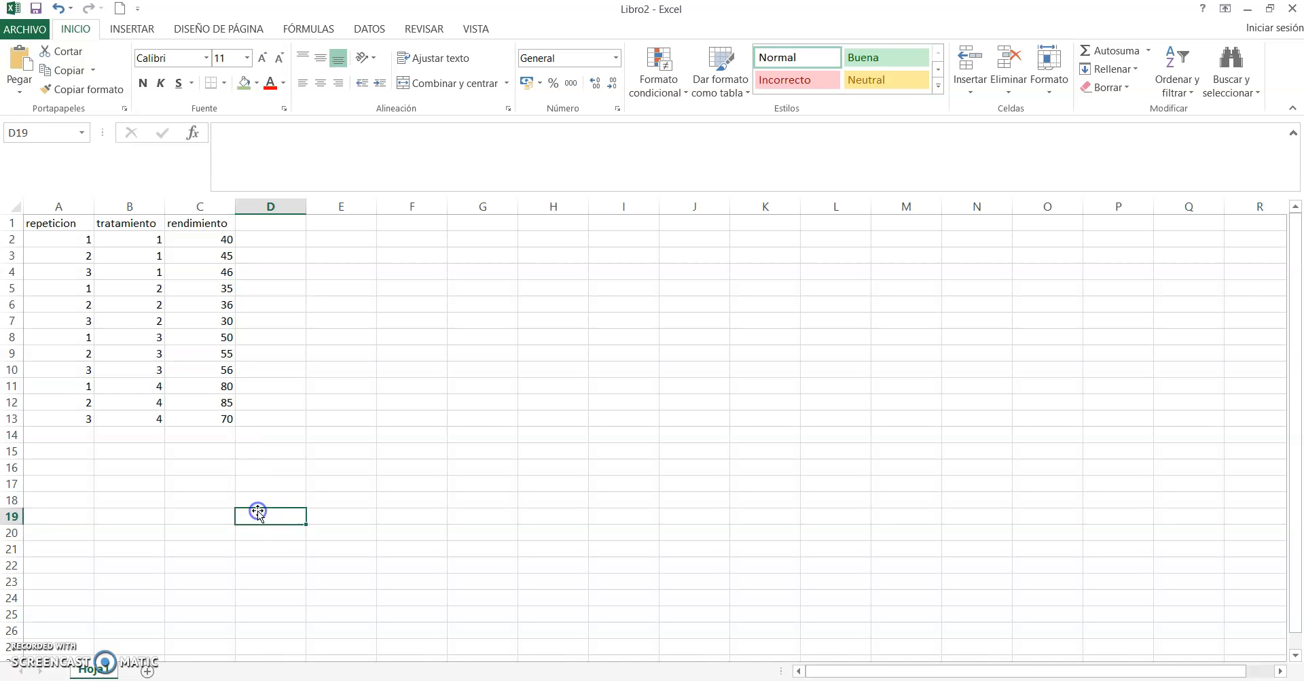
click(474, 438)
- Copy the table in A1:C13 and paste it with column names into the new InfoStat table
drag(58, 224, 218, 416)
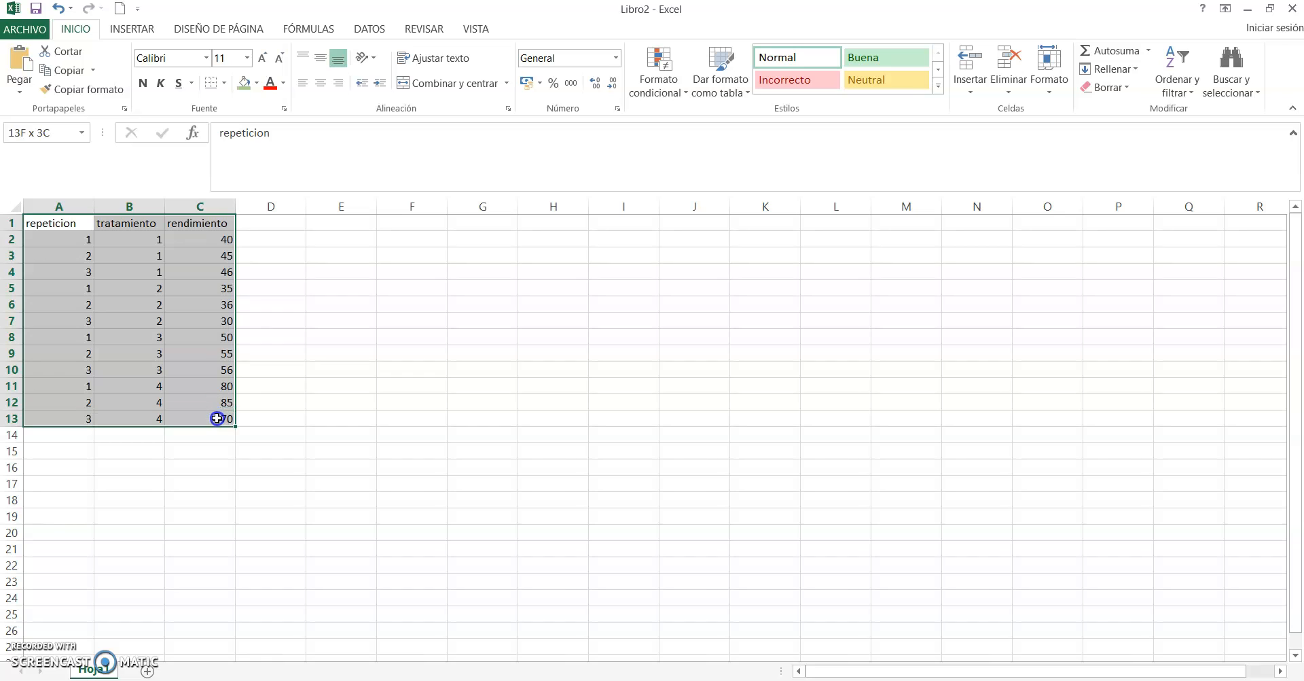
click(65, 71)
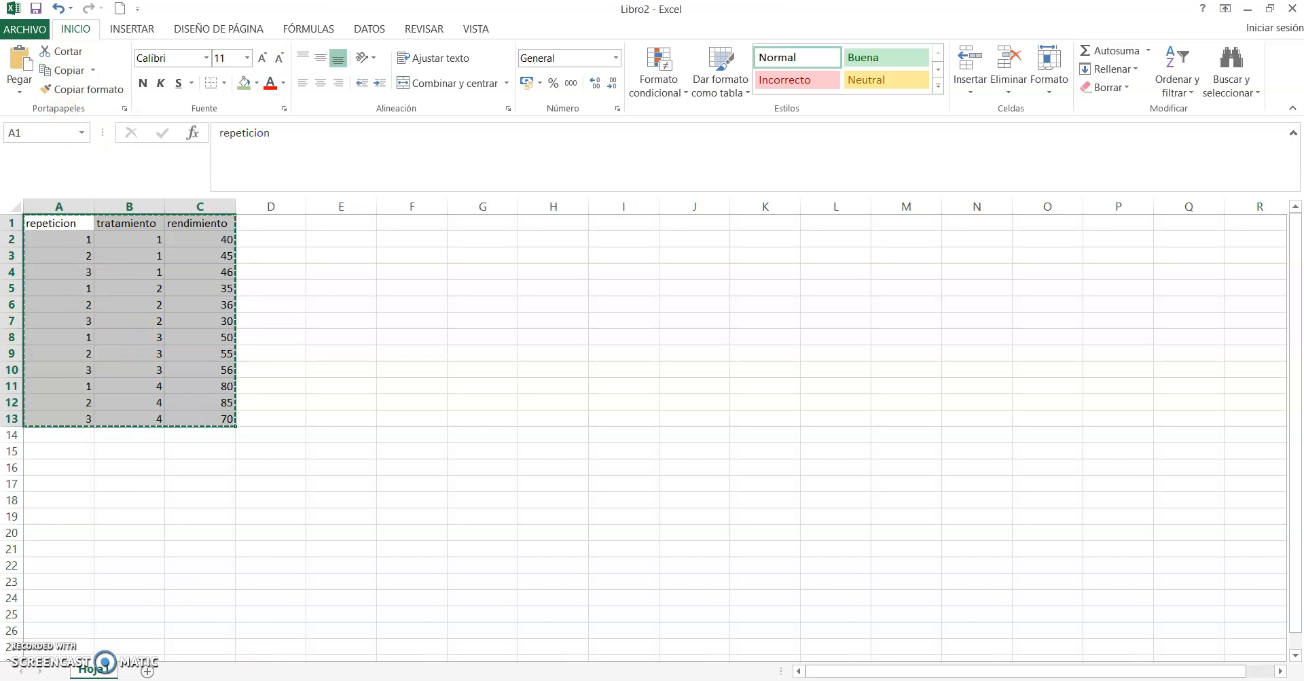
key(alt+Tab)
click(68, 27)
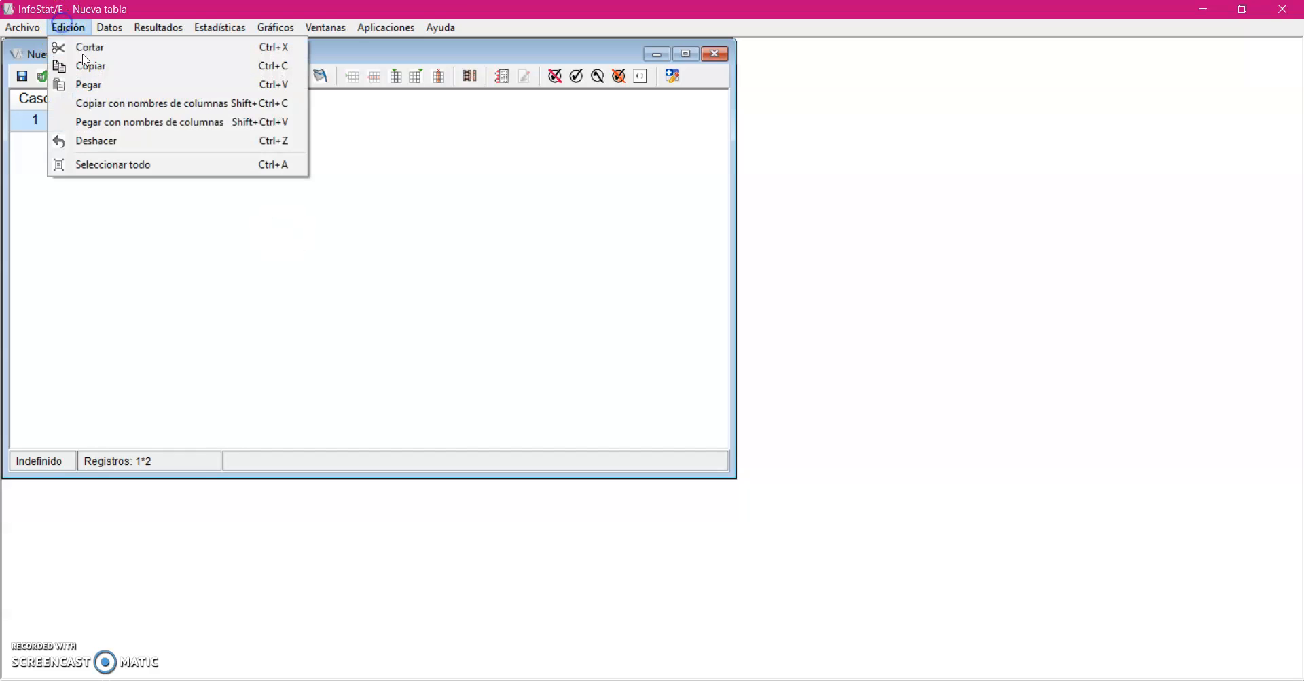
click(129, 123)
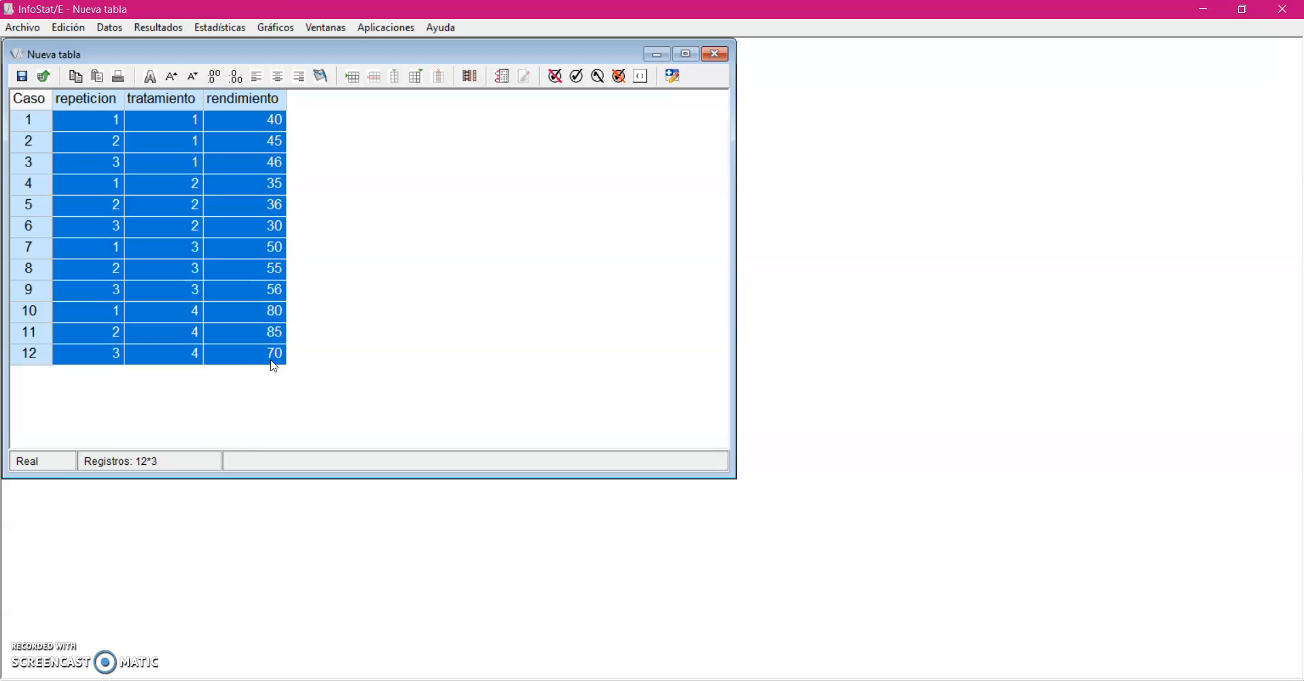
- Set up an analysis of variance with rendimiento as the dependent variable and tratamiento as the classification variable
click(231, 32)
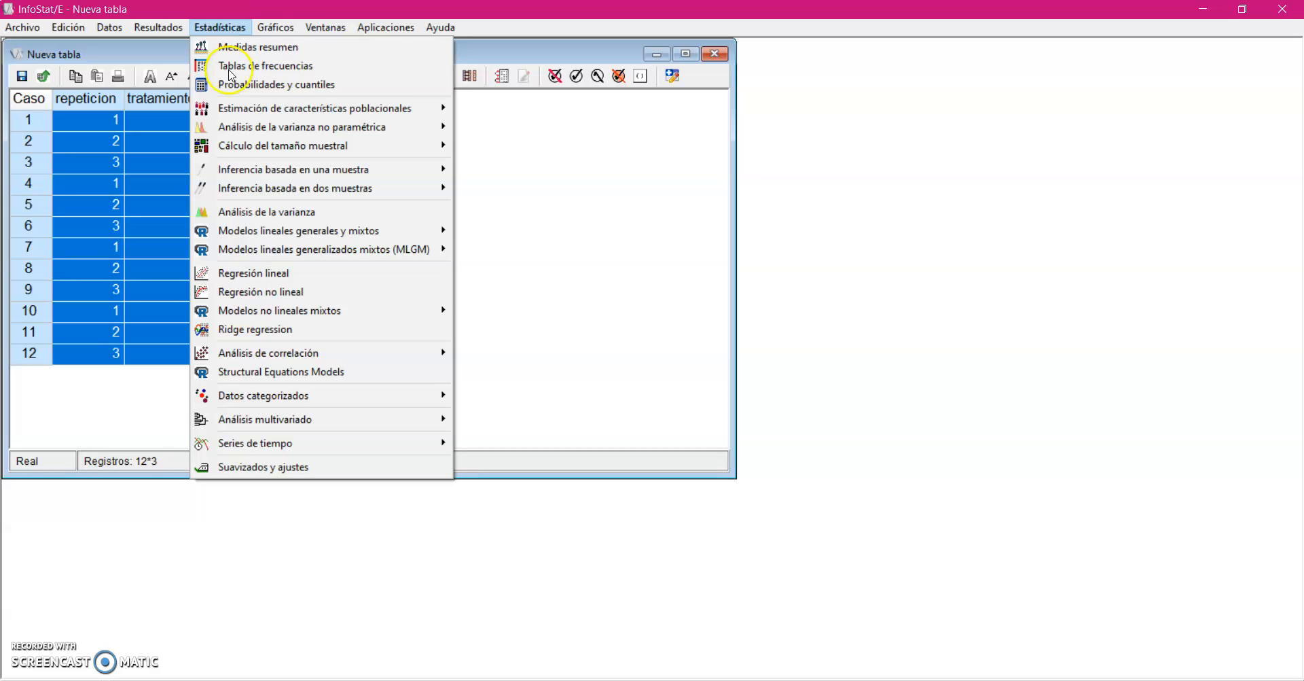
click(269, 212)
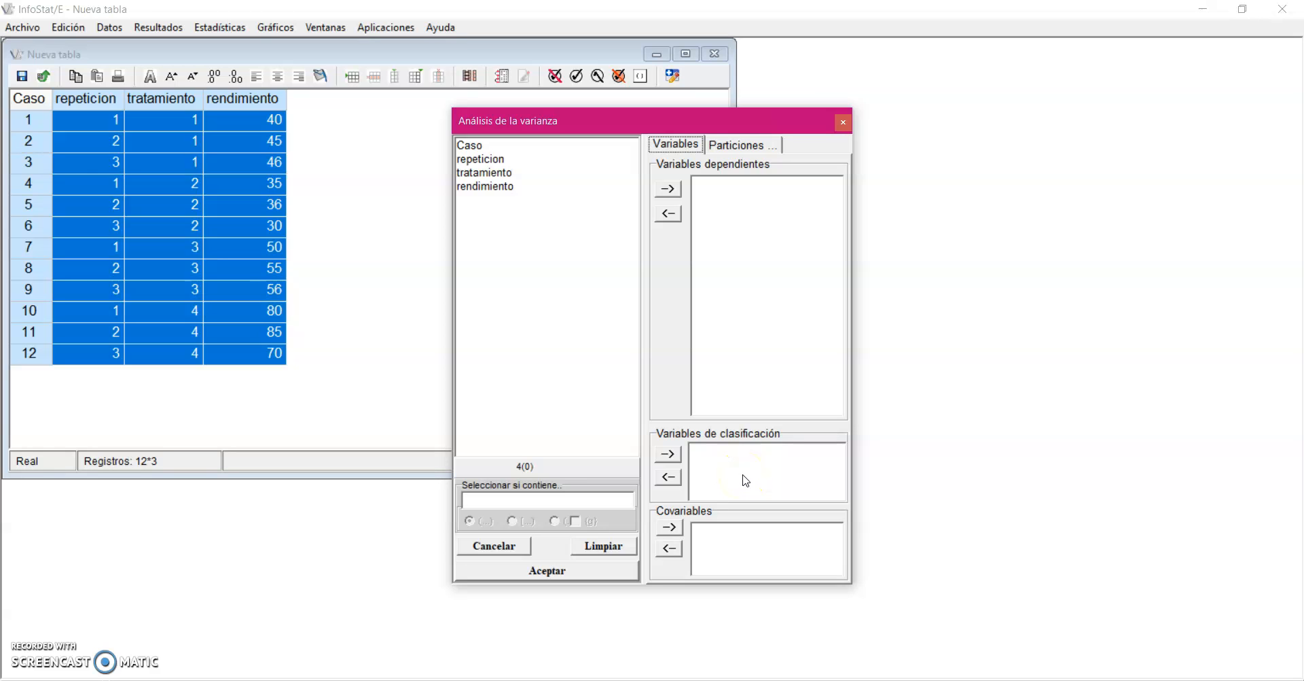
click(495, 188)
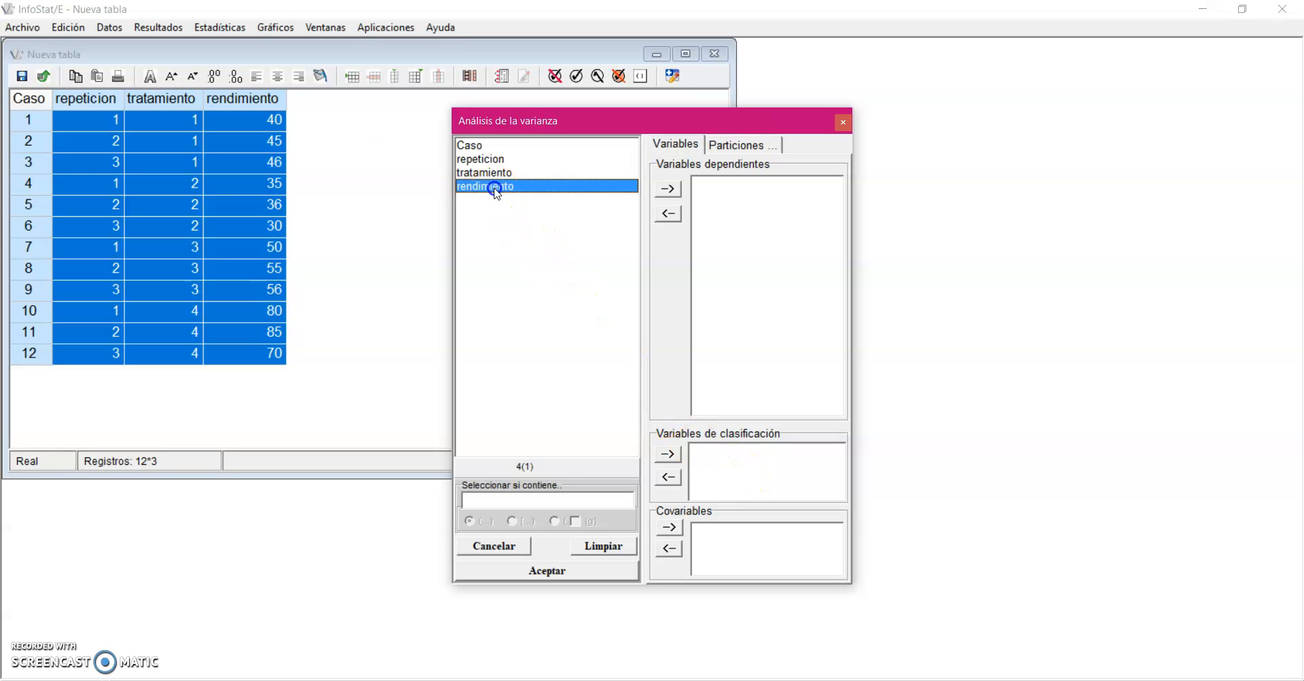
click(667, 191)
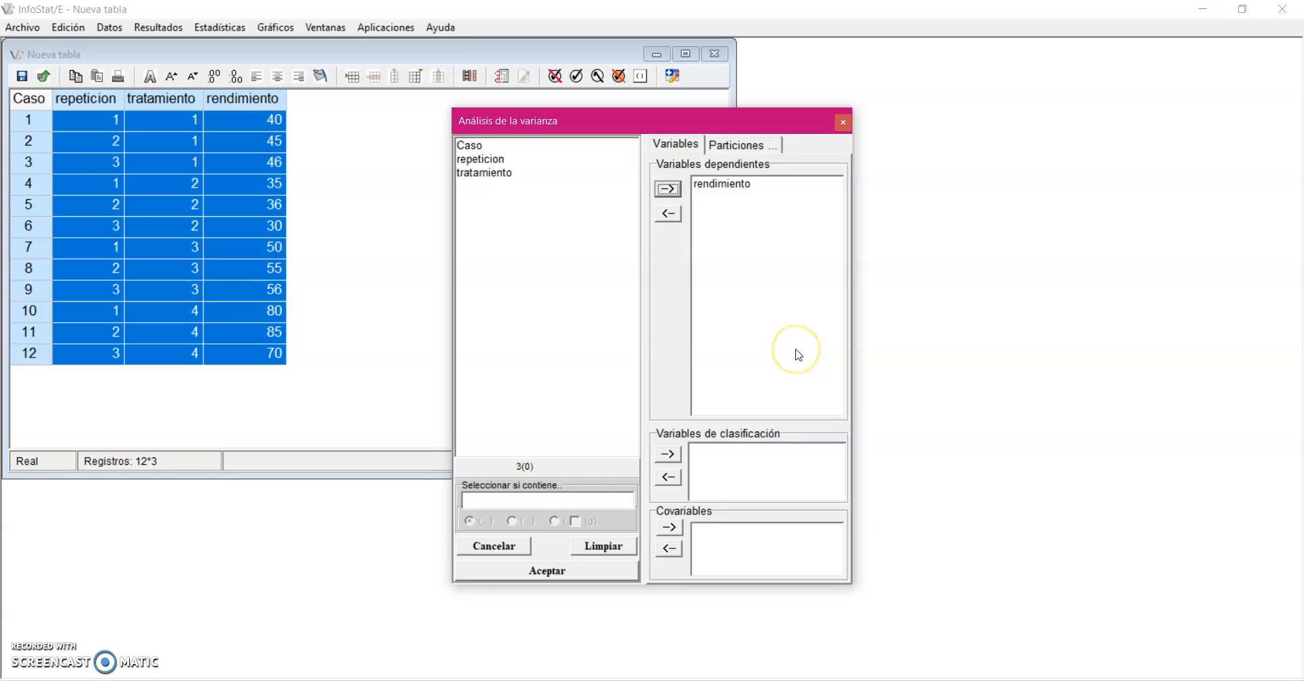
click(496, 174)
click(667, 454)
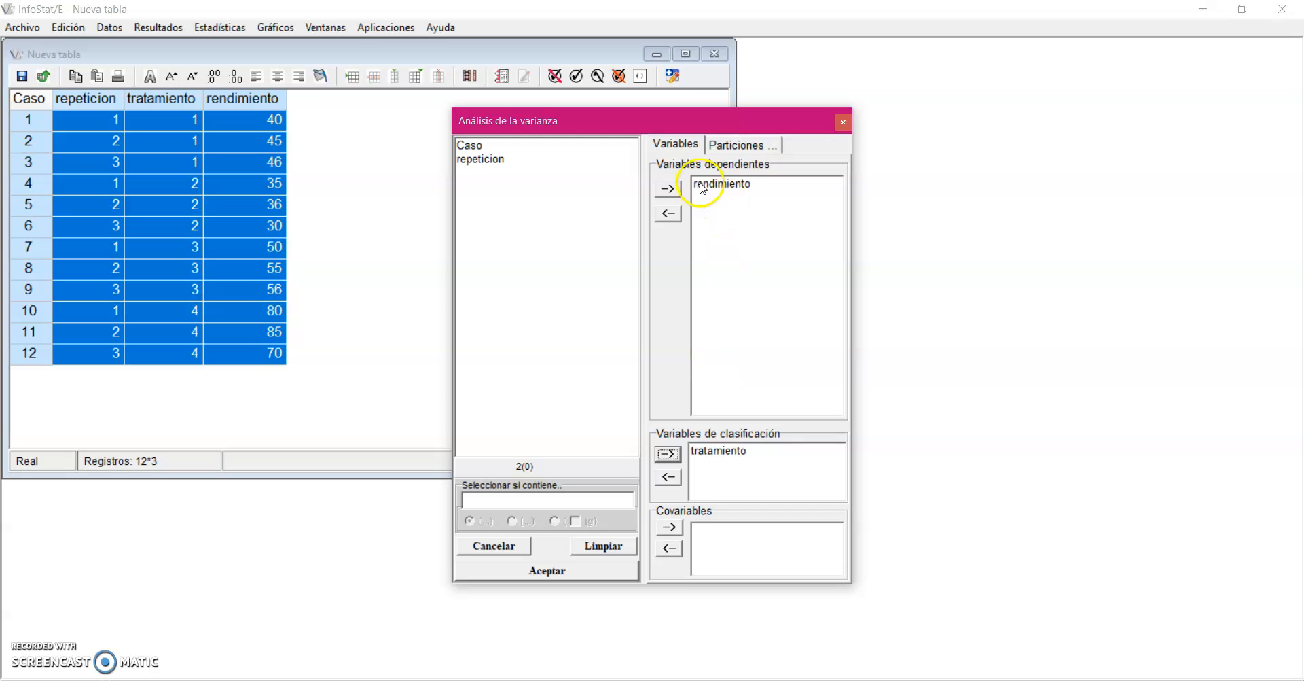
click(540, 572)
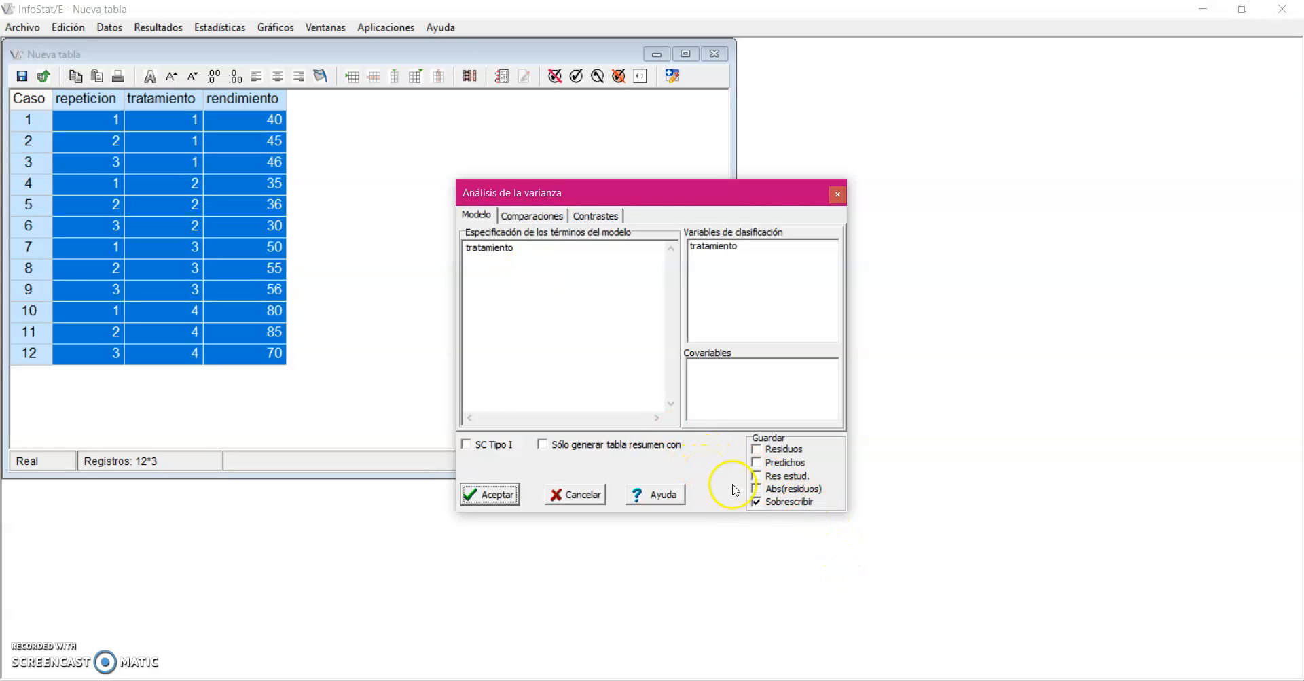
- Run the analysis of variance with Residuos and Abs(residuos) saved to the table
click(758, 449)
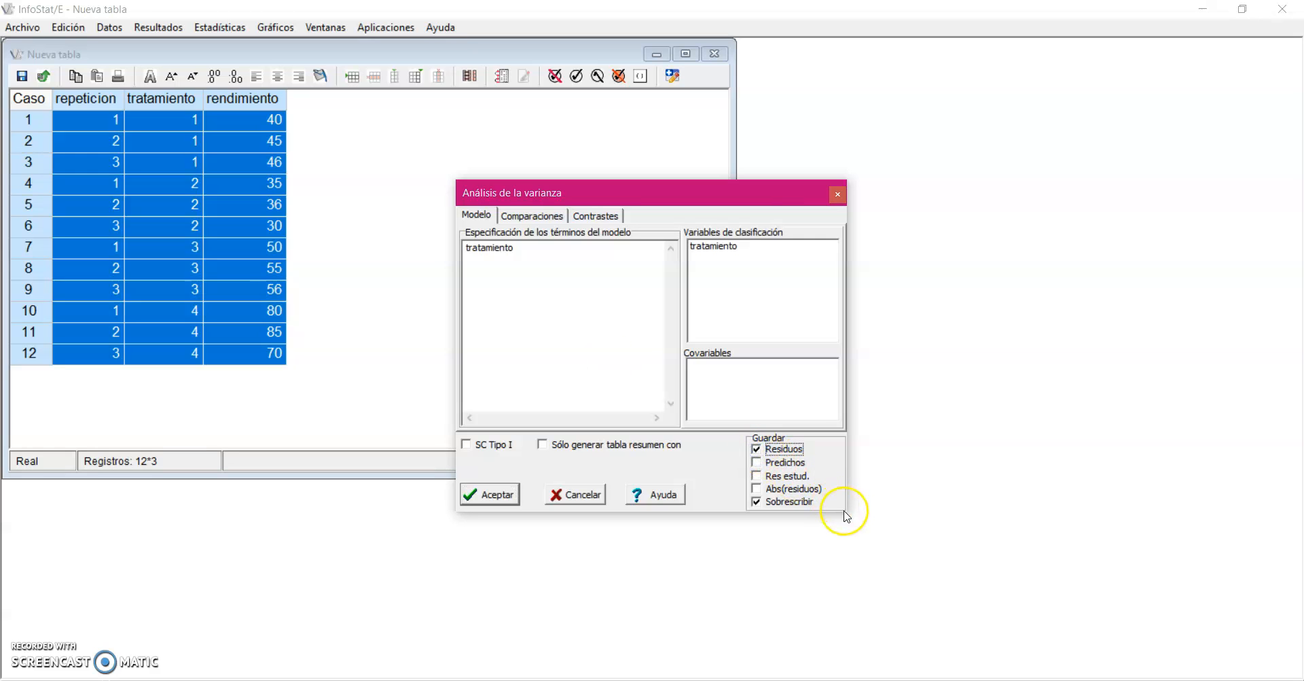
click(760, 477)
click(756, 489)
click(757, 476)
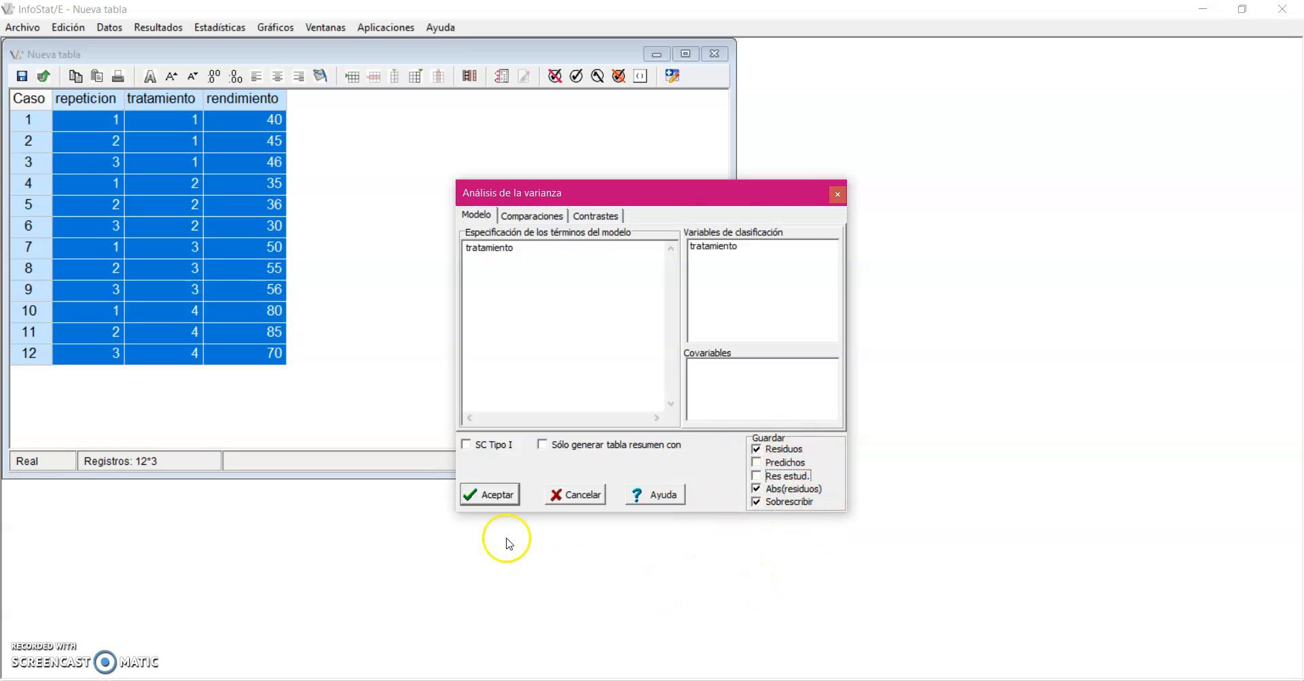
click(496, 495)
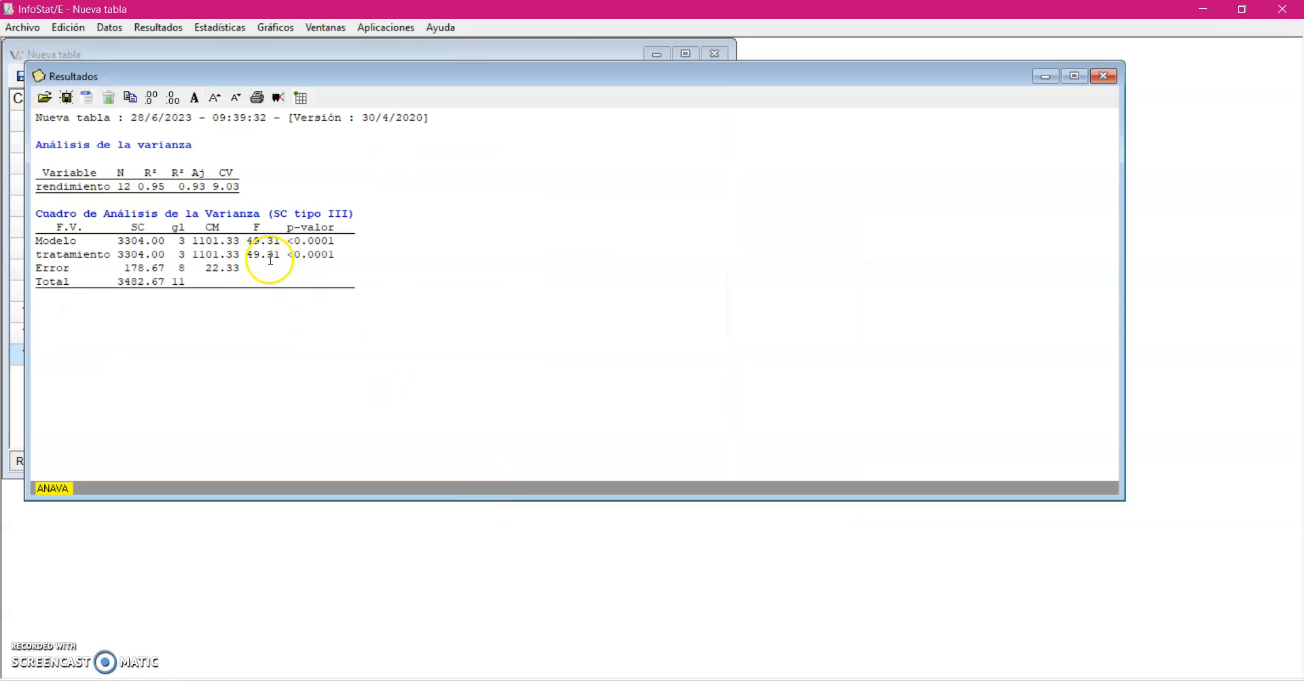
- Enlarge the results text and examine the coefficient of variation and the p-value in the tratamiento row
click(216, 98)
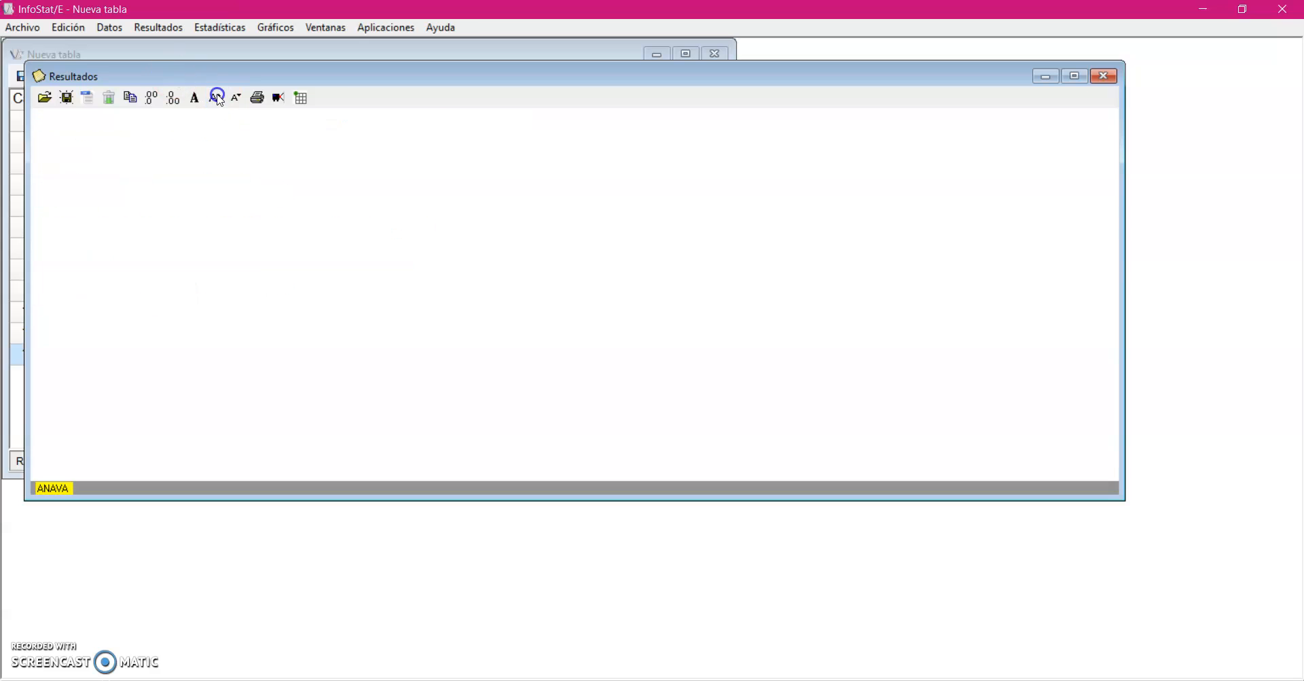
click(216, 98)
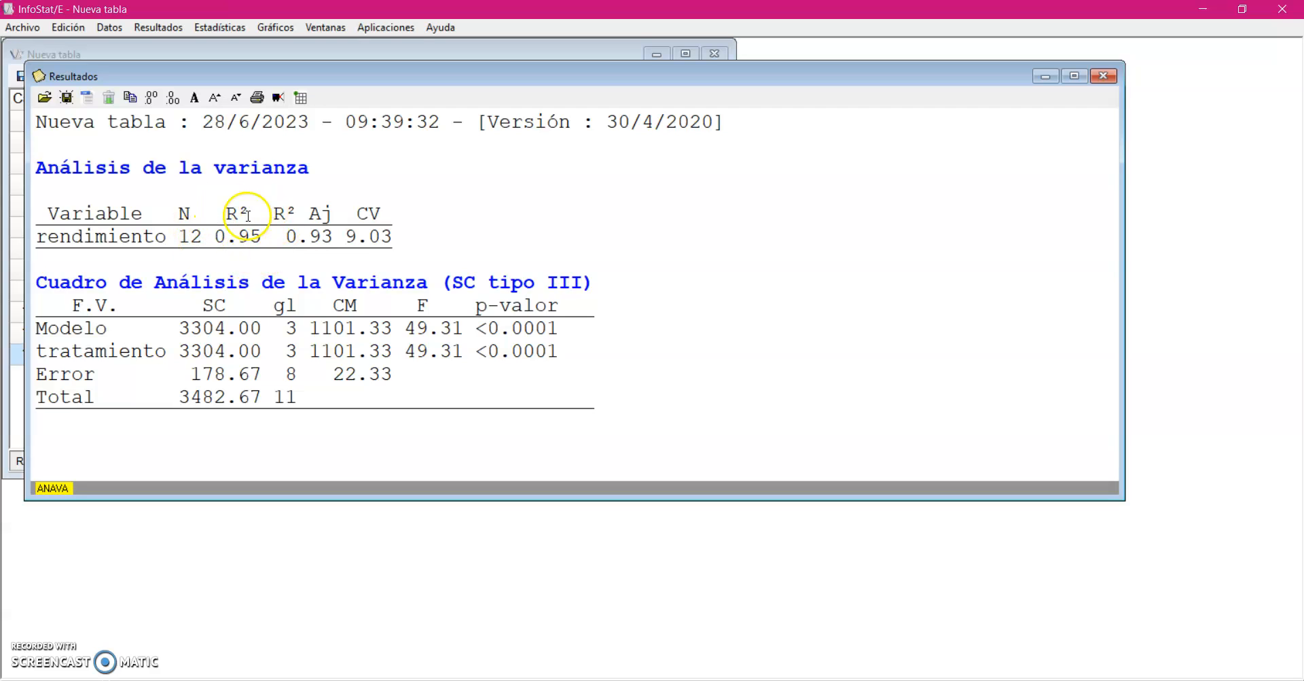
drag(347, 237, 404, 238)
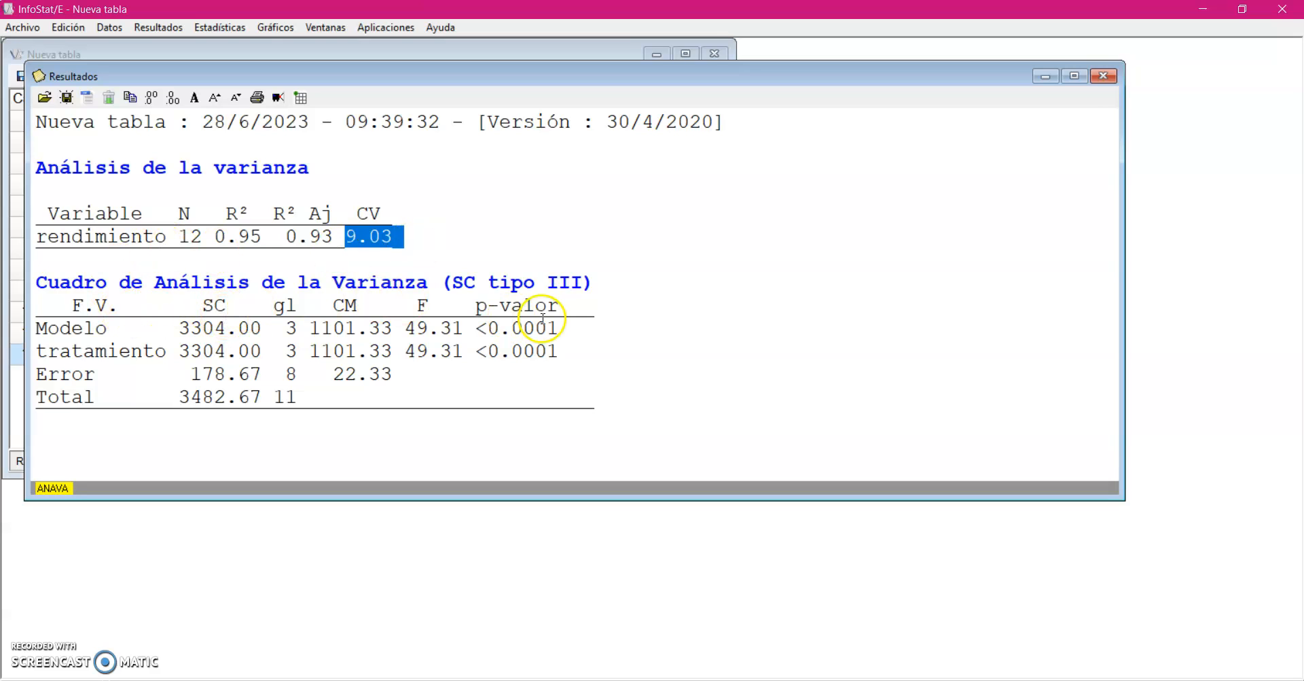
drag(35, 351, 575, 350)
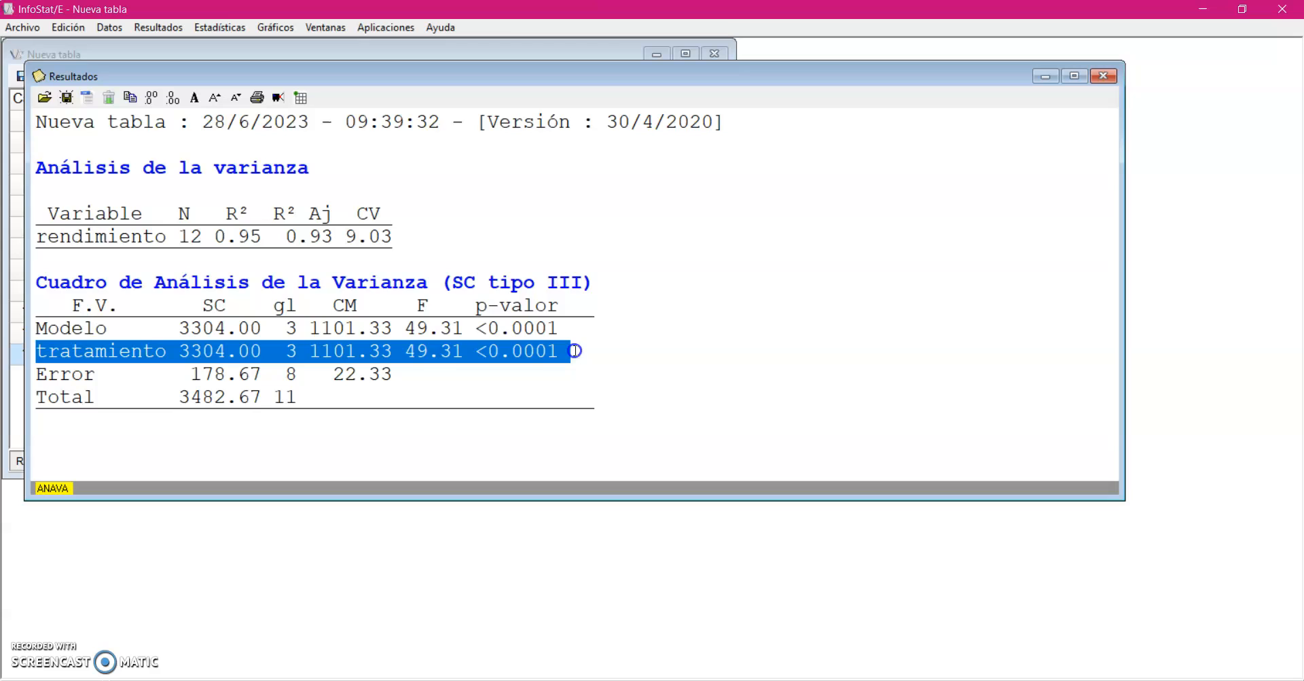
click(406, 351)
drag(406, 350, 569, 351)
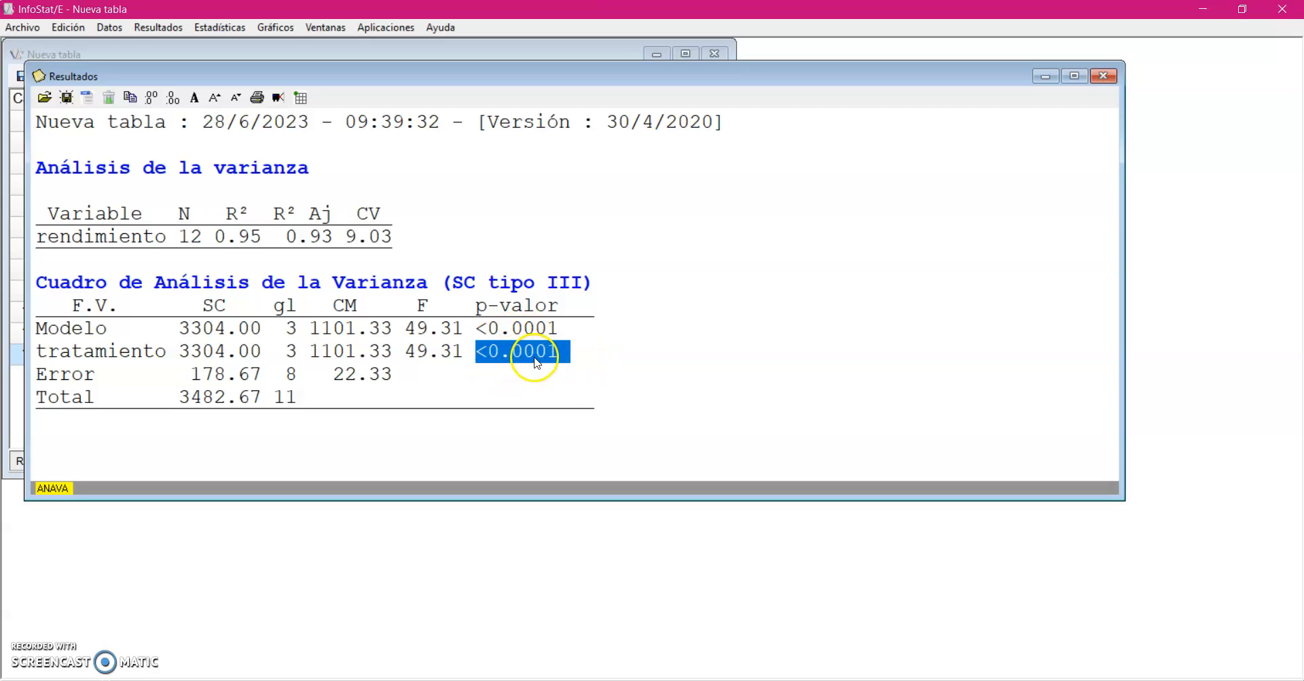
click(571, 356)
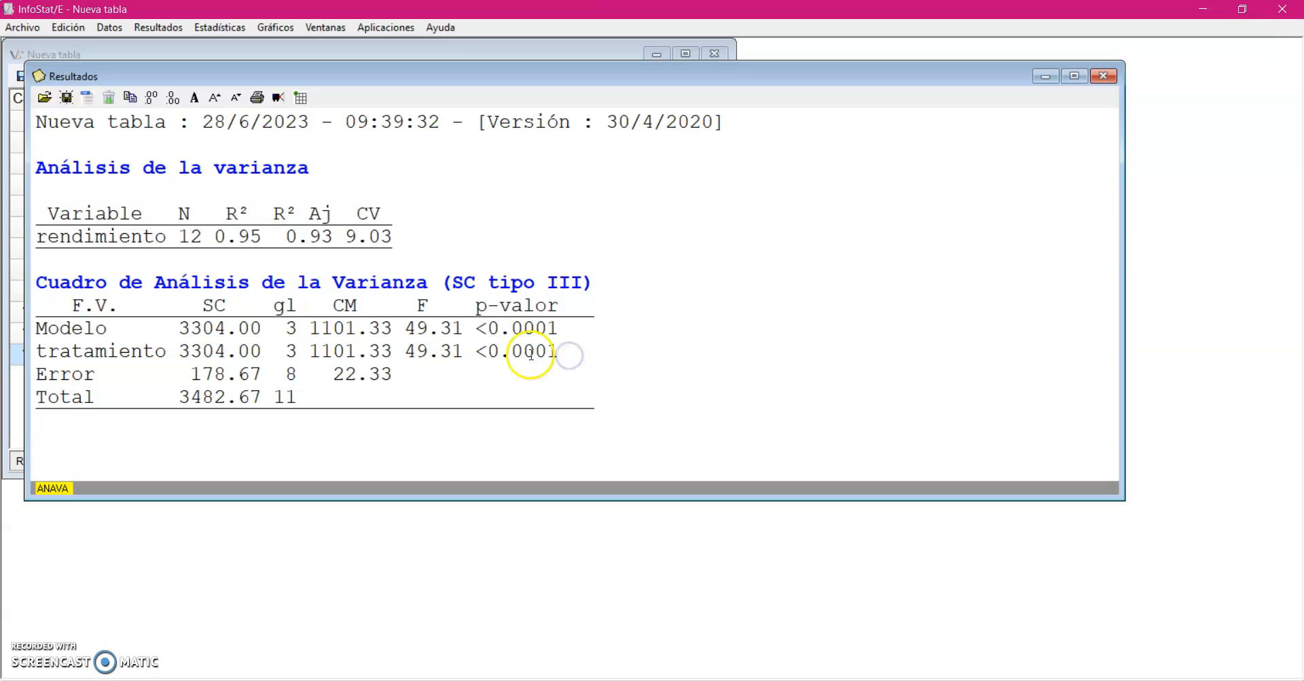
drag(479, 351, 566, 351)
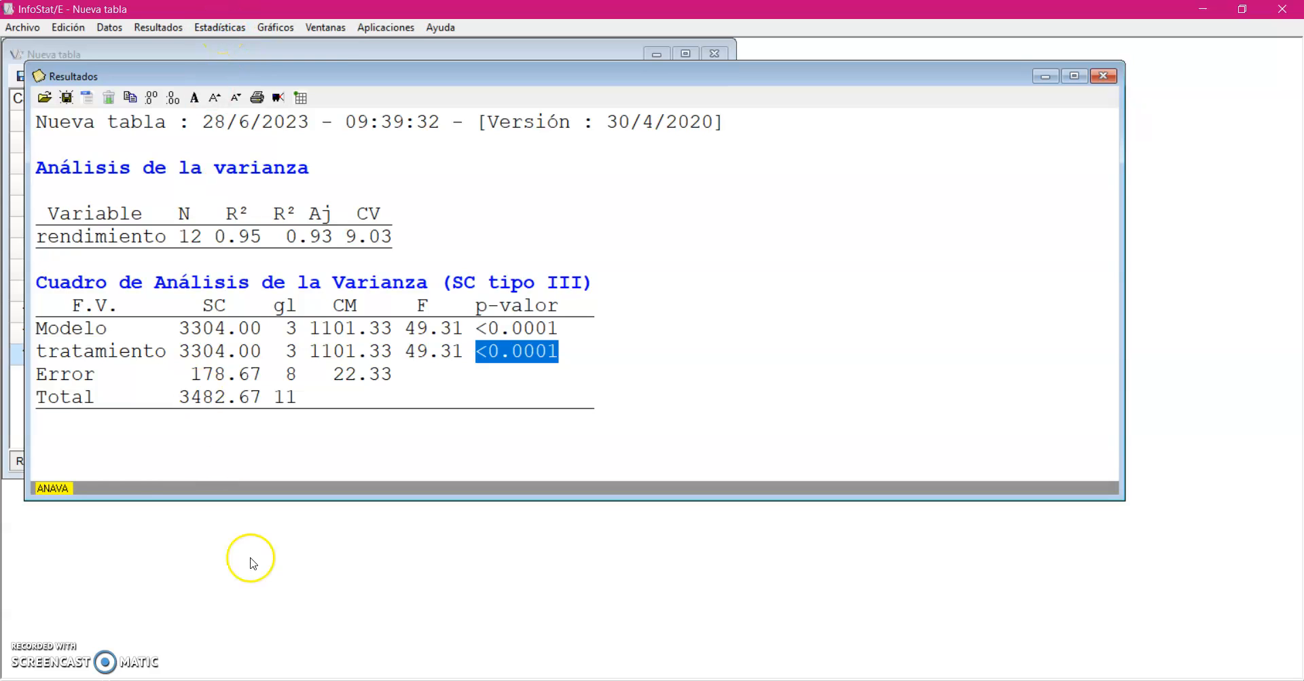
- Return to the data table and select the RDUO rendimiento residuals for all 12 cases
click(20, 425)
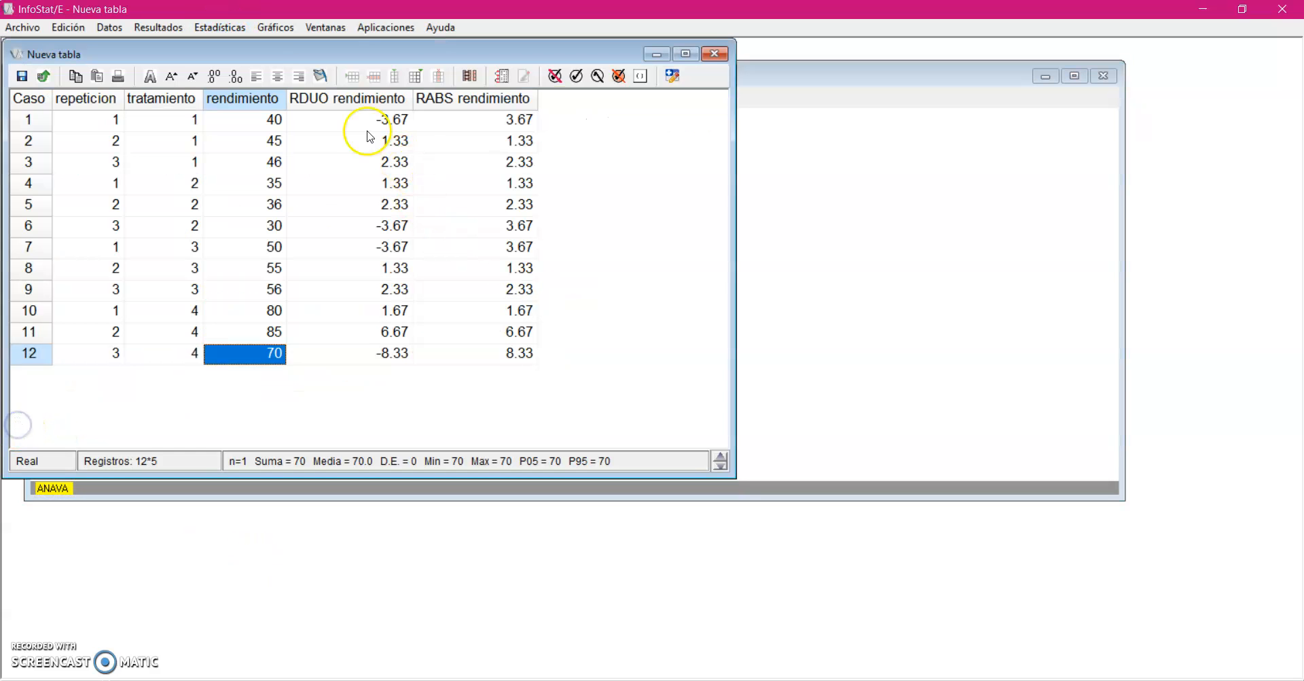
click(365, 100)
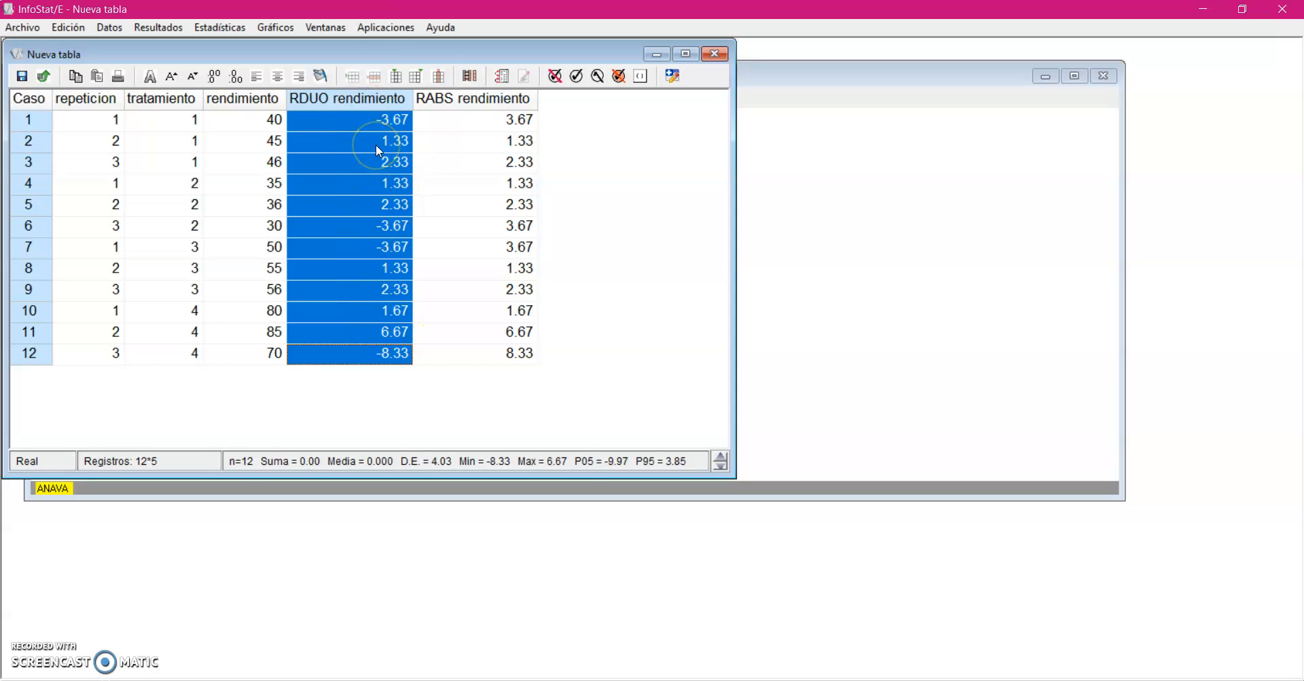
click(258, 121)
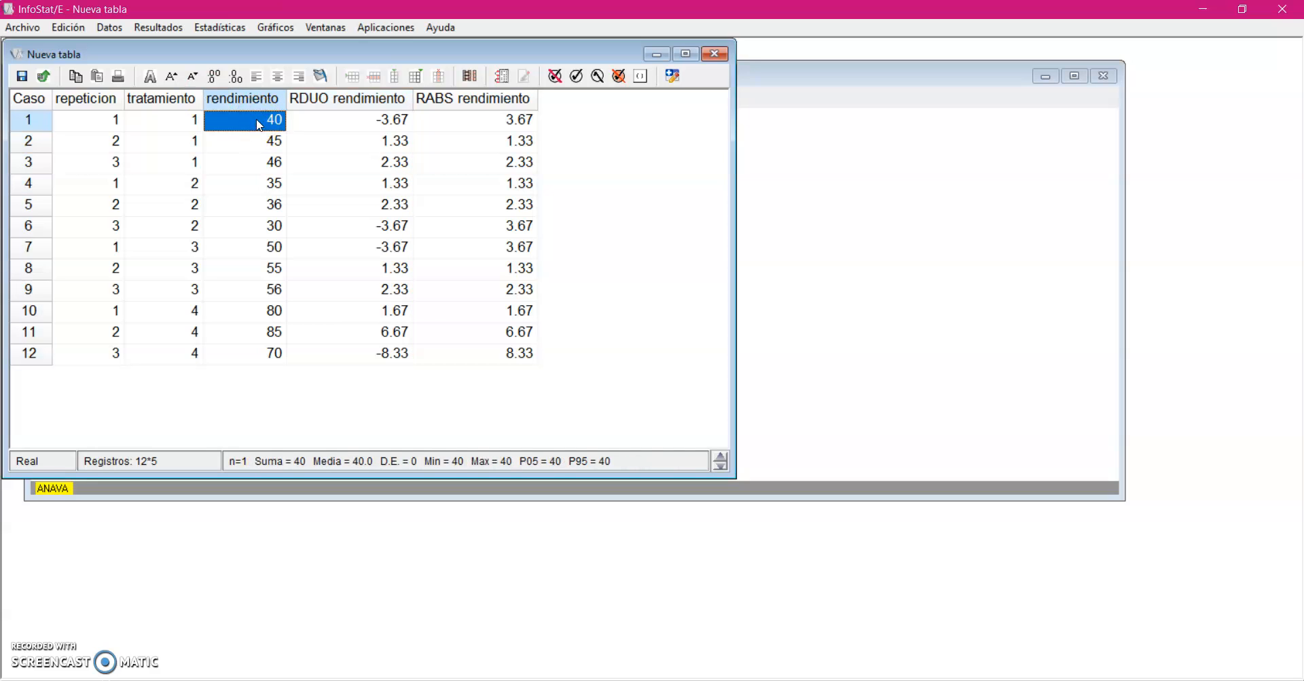
drag(389, 124, 387, 358)
- Run the modified Shapiro-Wilks normality test with RDUO rendimiento as the only variable
click(231, 27)
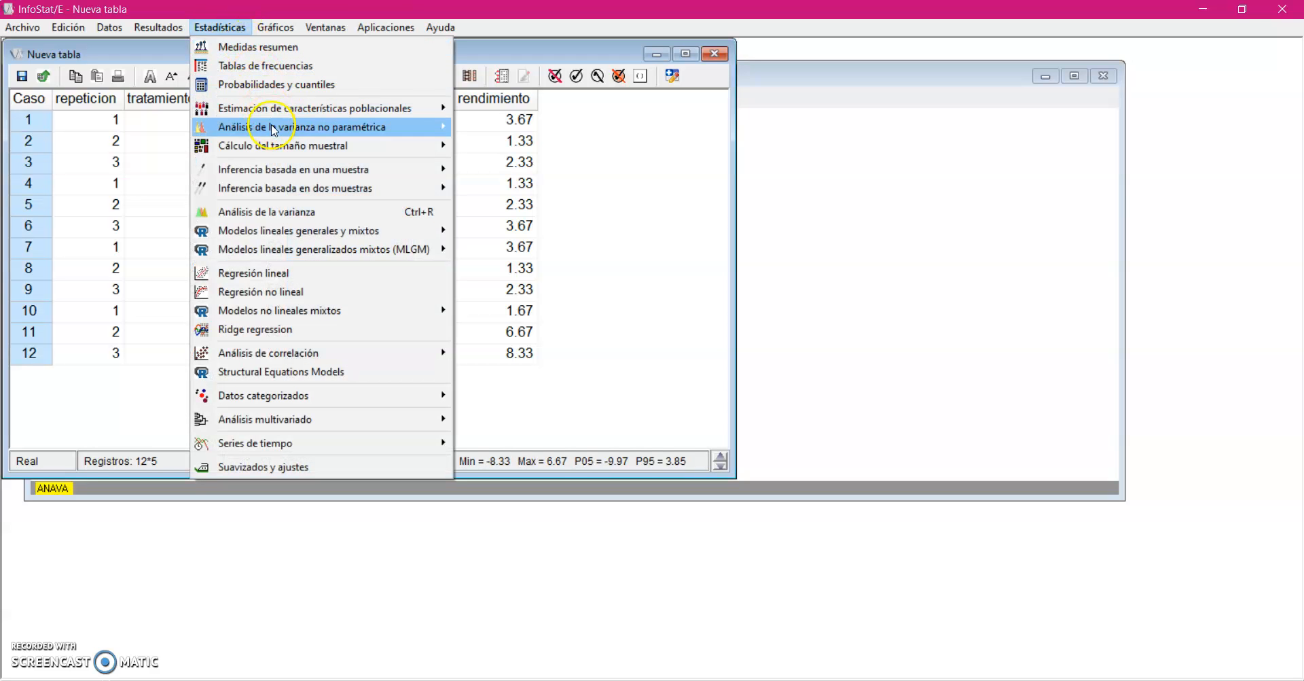
mouse_move(299, 173)
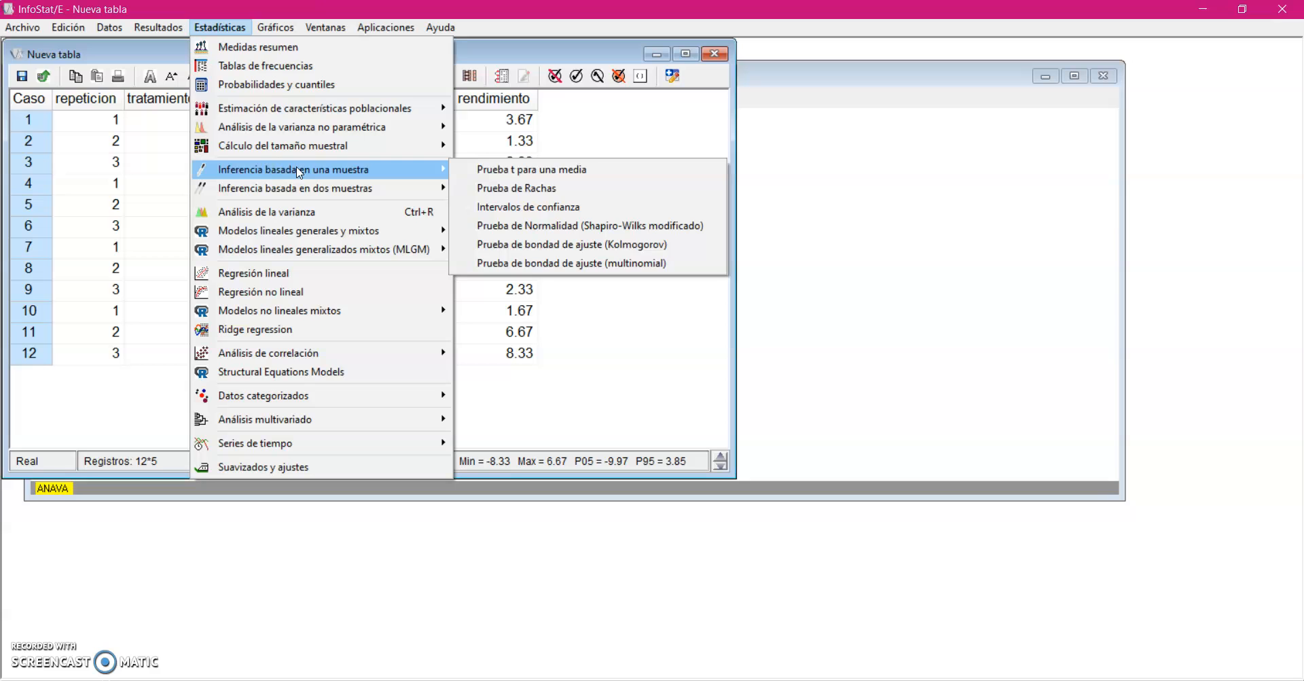
click(550, 227)
click(726, 185)
click(667, 213)
click(508, 188)
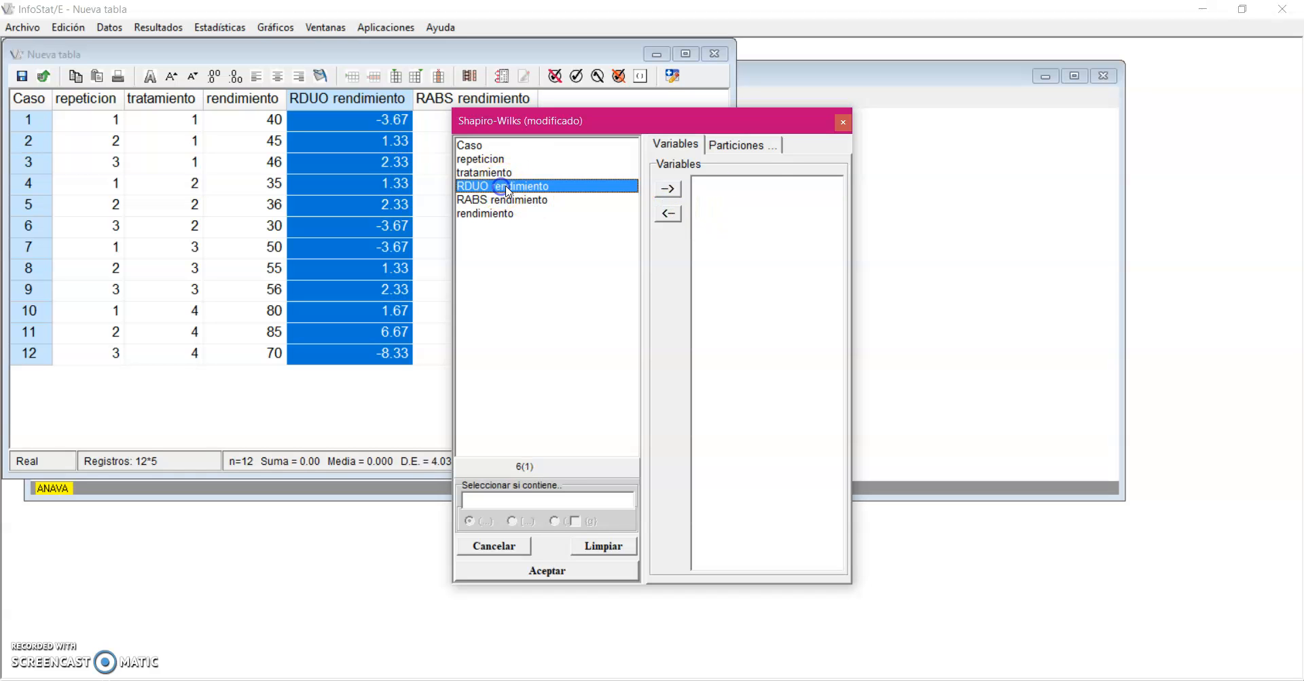
click(667, 188)
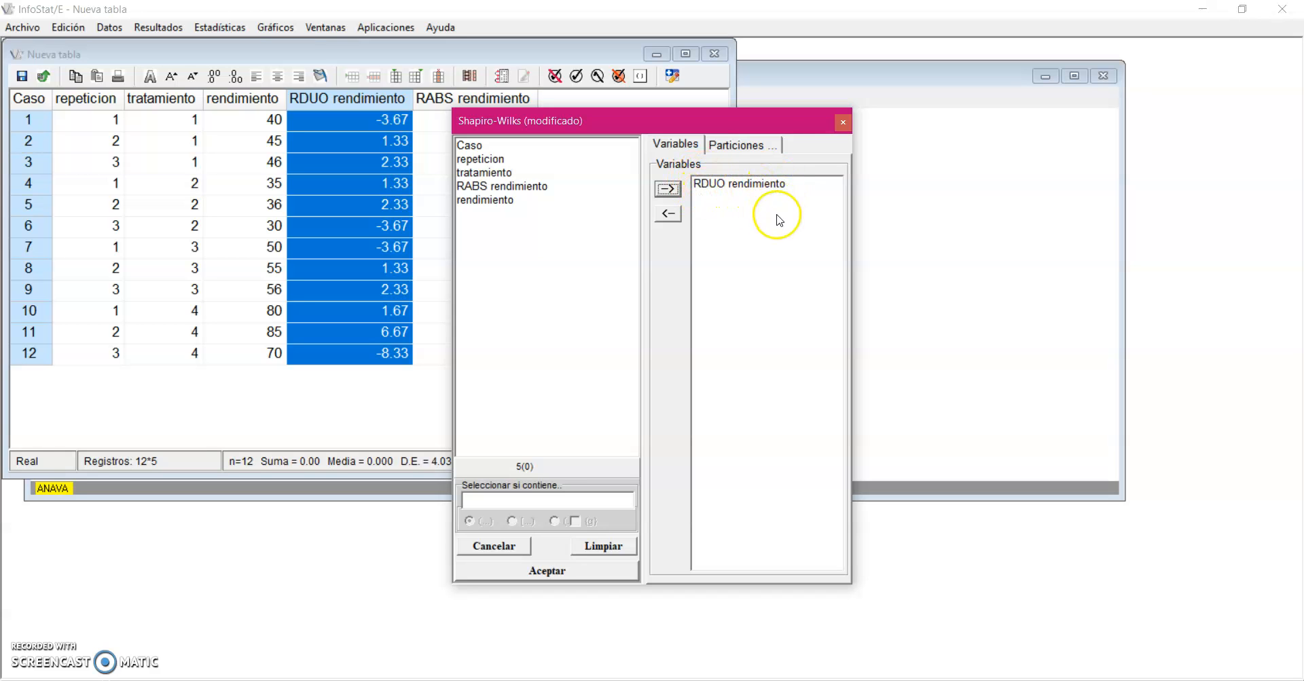
click(537, 570)
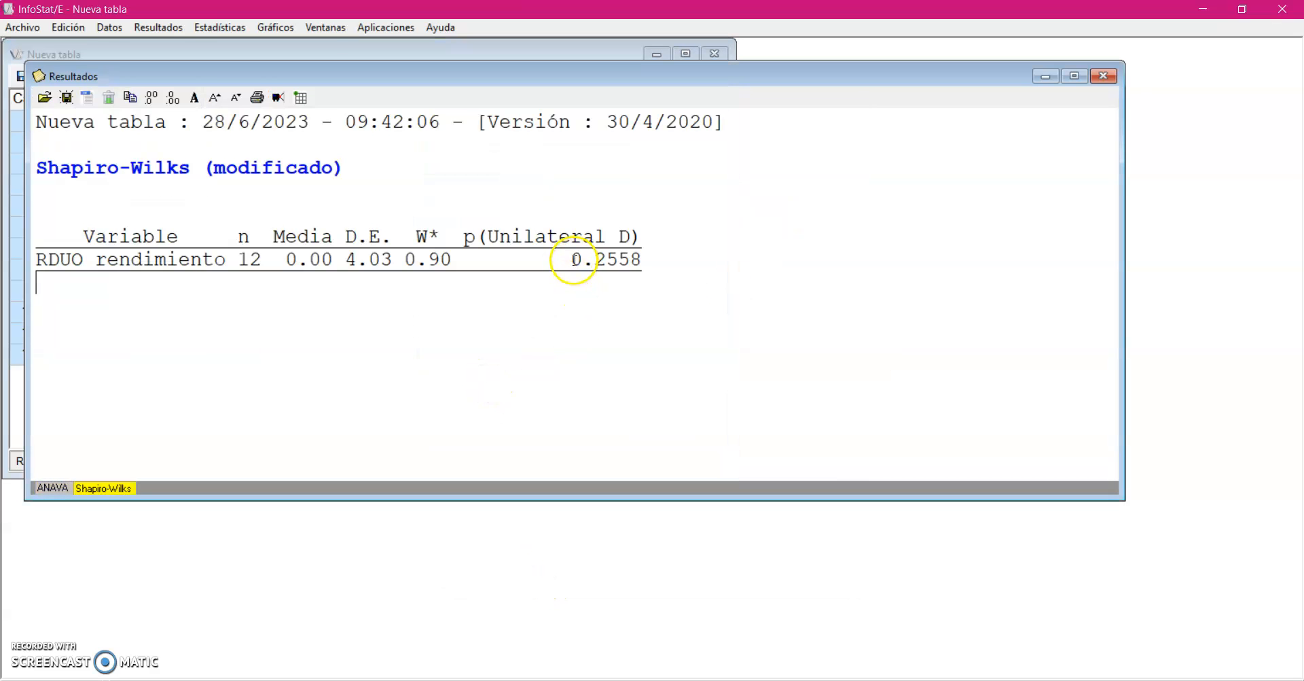
- Examine the p(Unilateral D) value in the Shapiro-Wilks results
drag(572, 259, 655, 263)
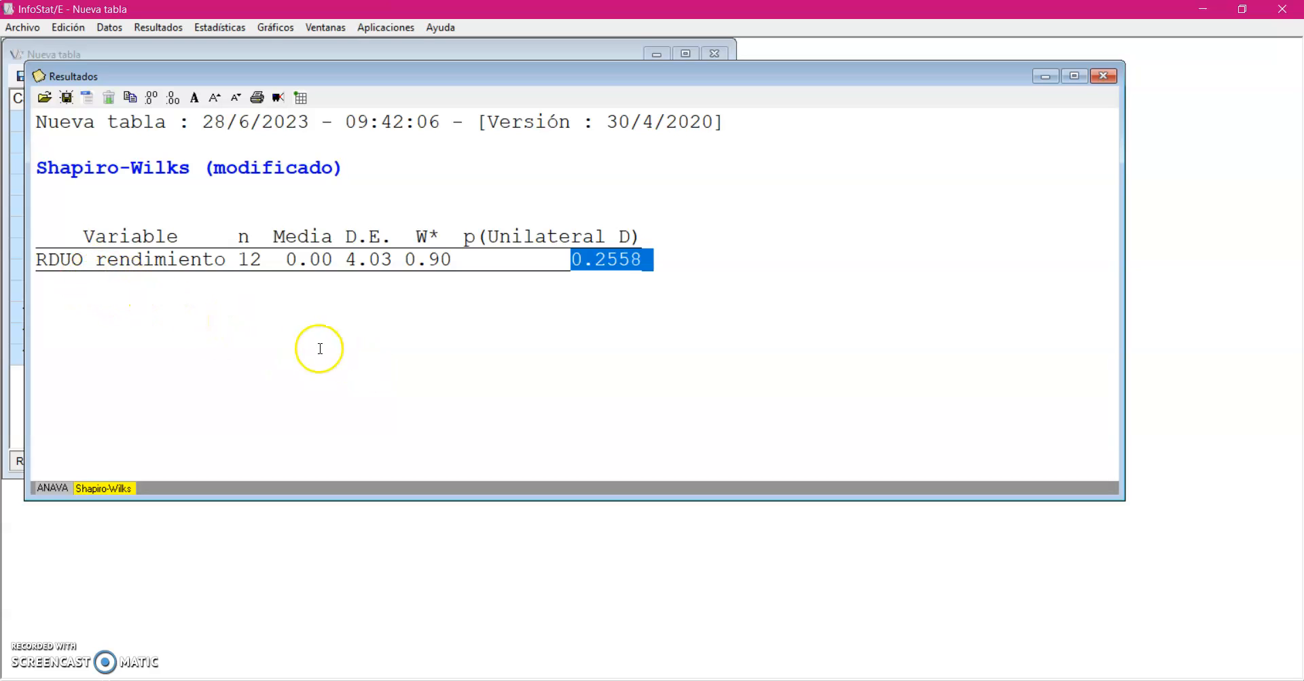
click(578, 265)
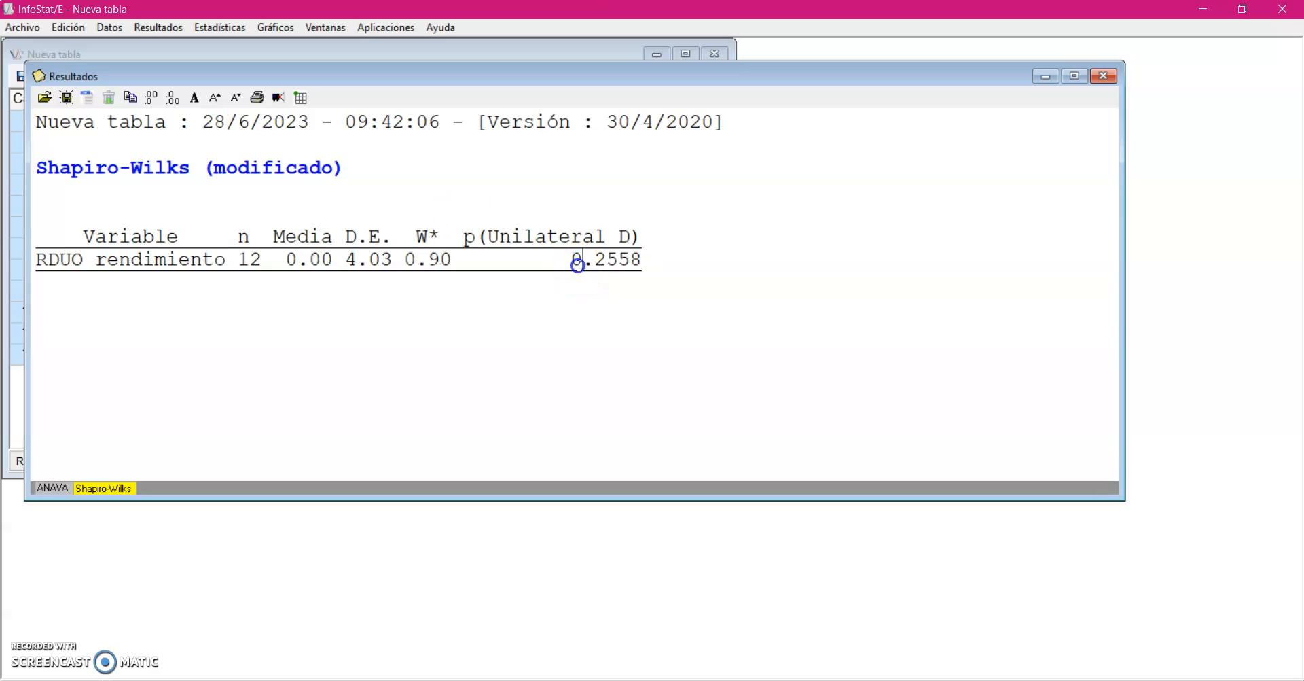
drag(574, 259, 661, 256)
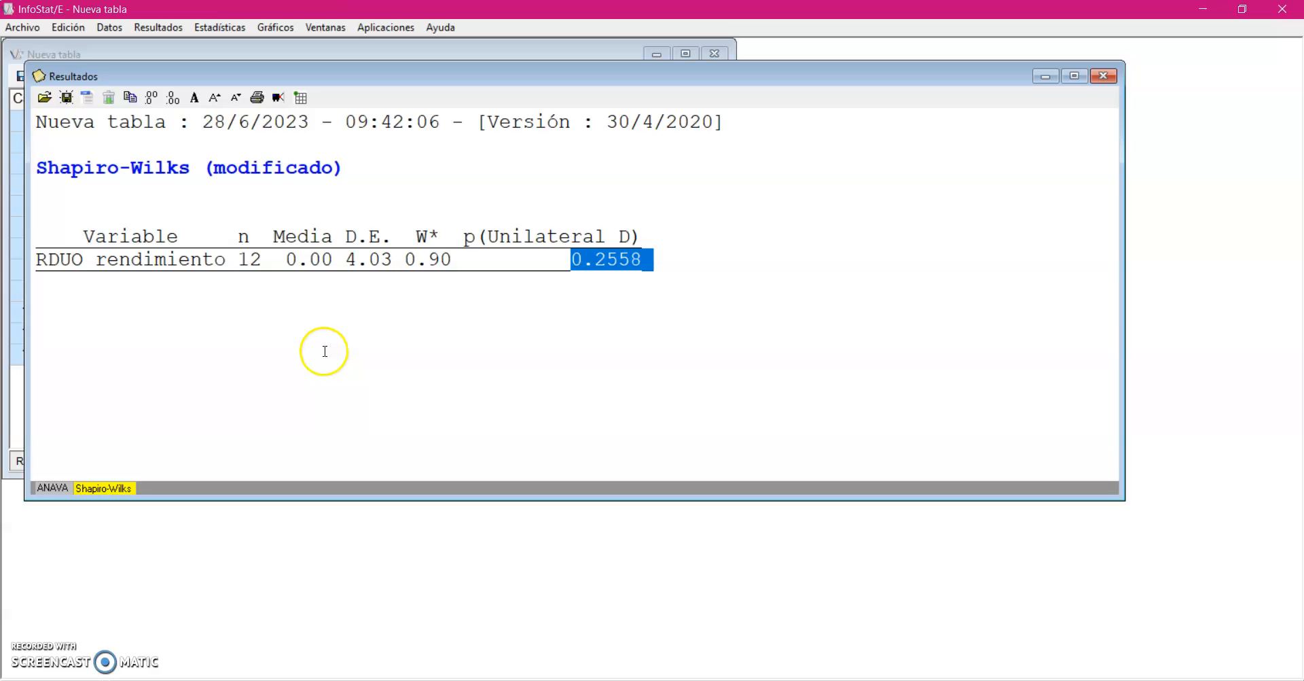
- Open a new analysis of variance from the data table and replace the dependent variable with RABS rendimiento
click(212, 28)
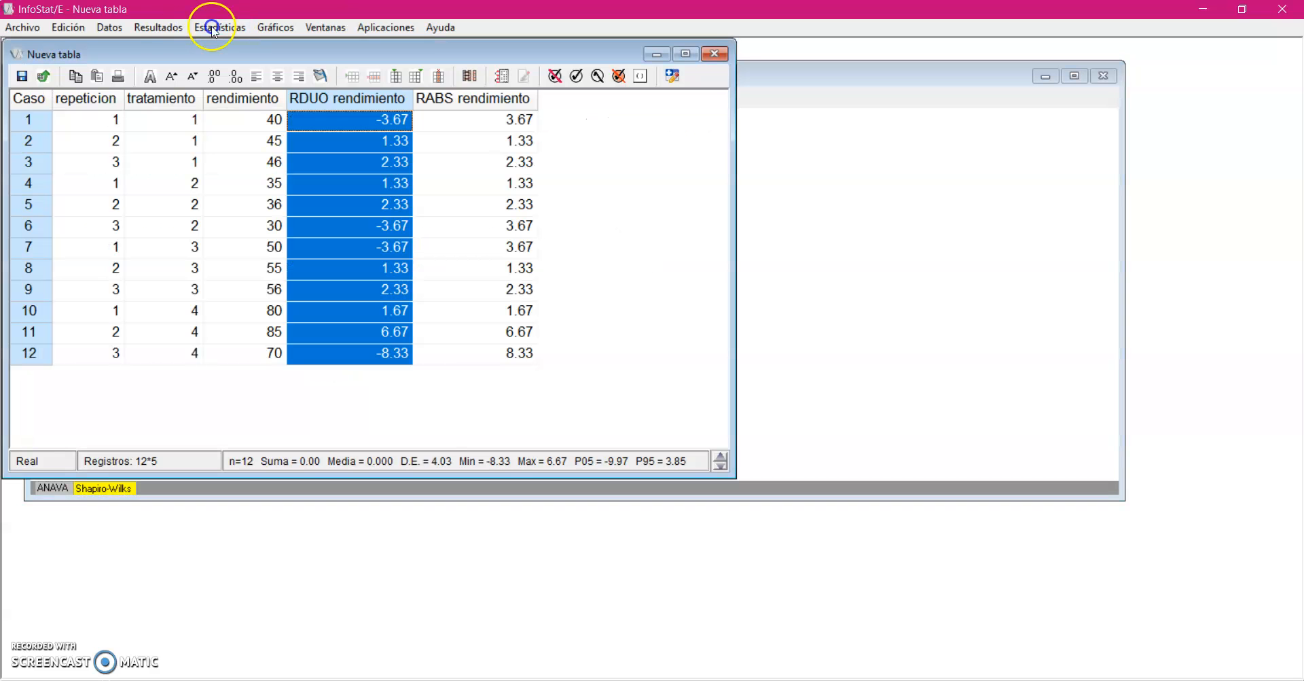
click(212, 27)
click(213, 28)
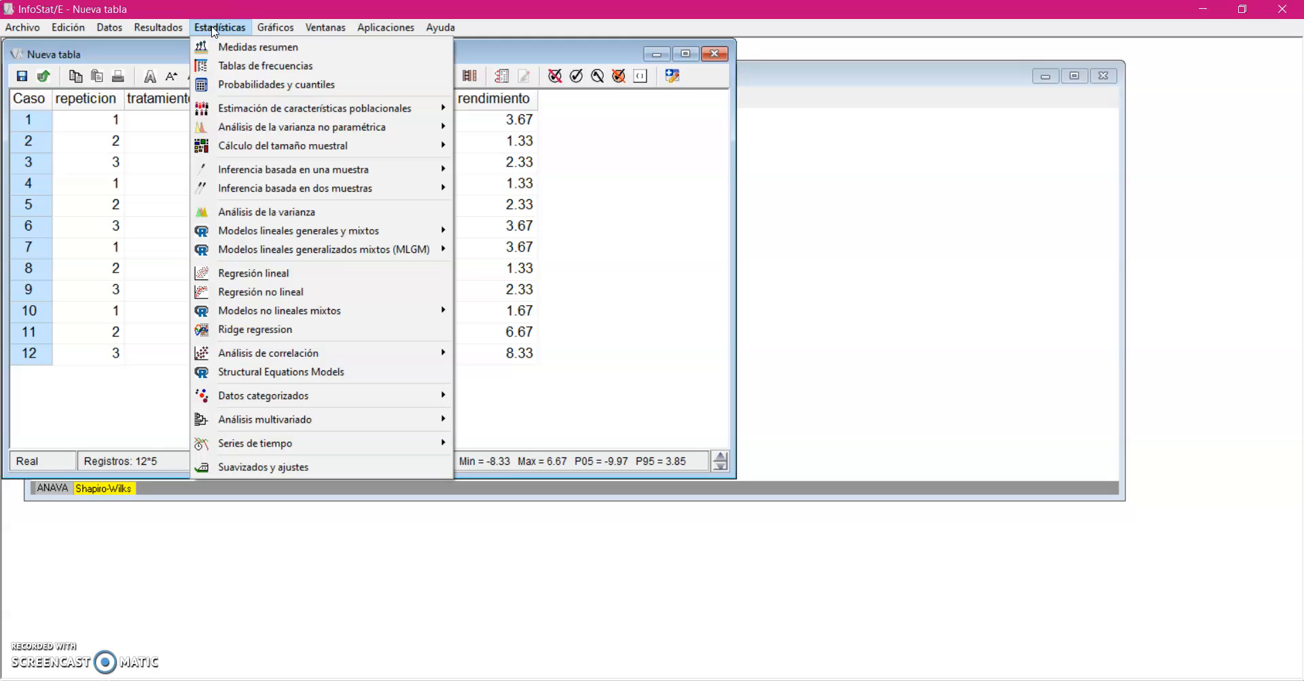
click(277, 216)
click(713, 189)
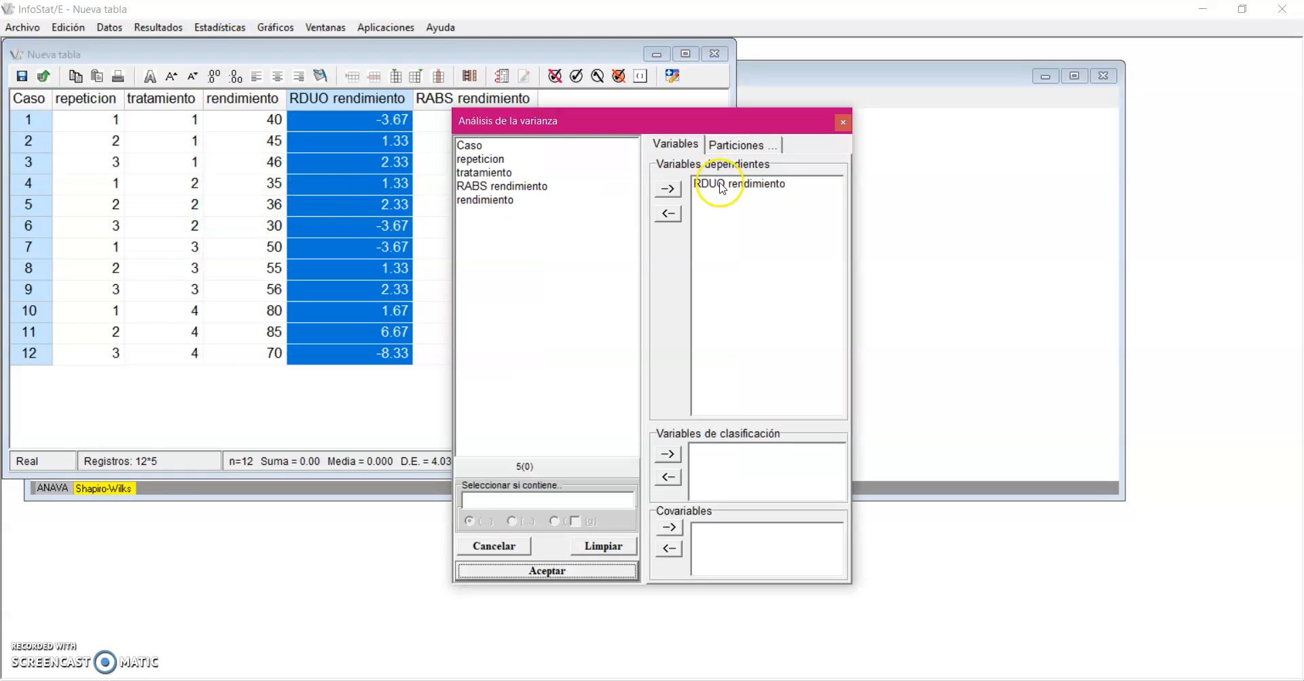
click(669, 217)
click(529, 186)
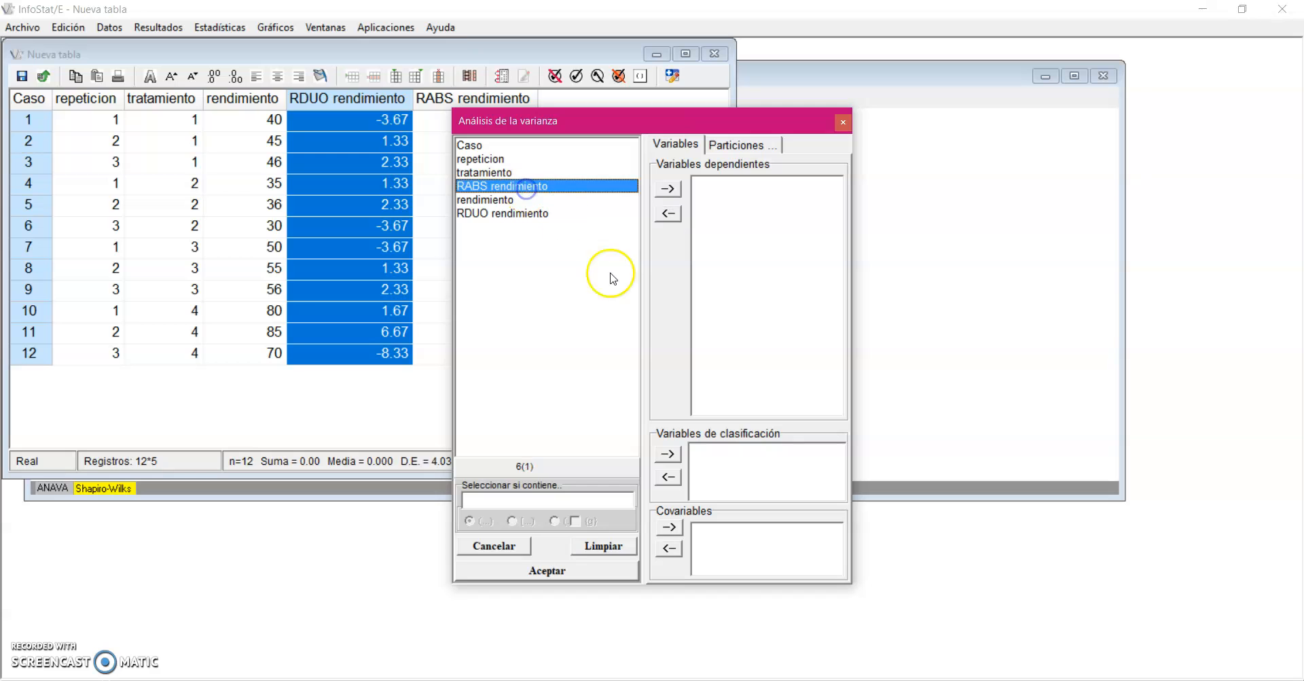
click(667, 189)
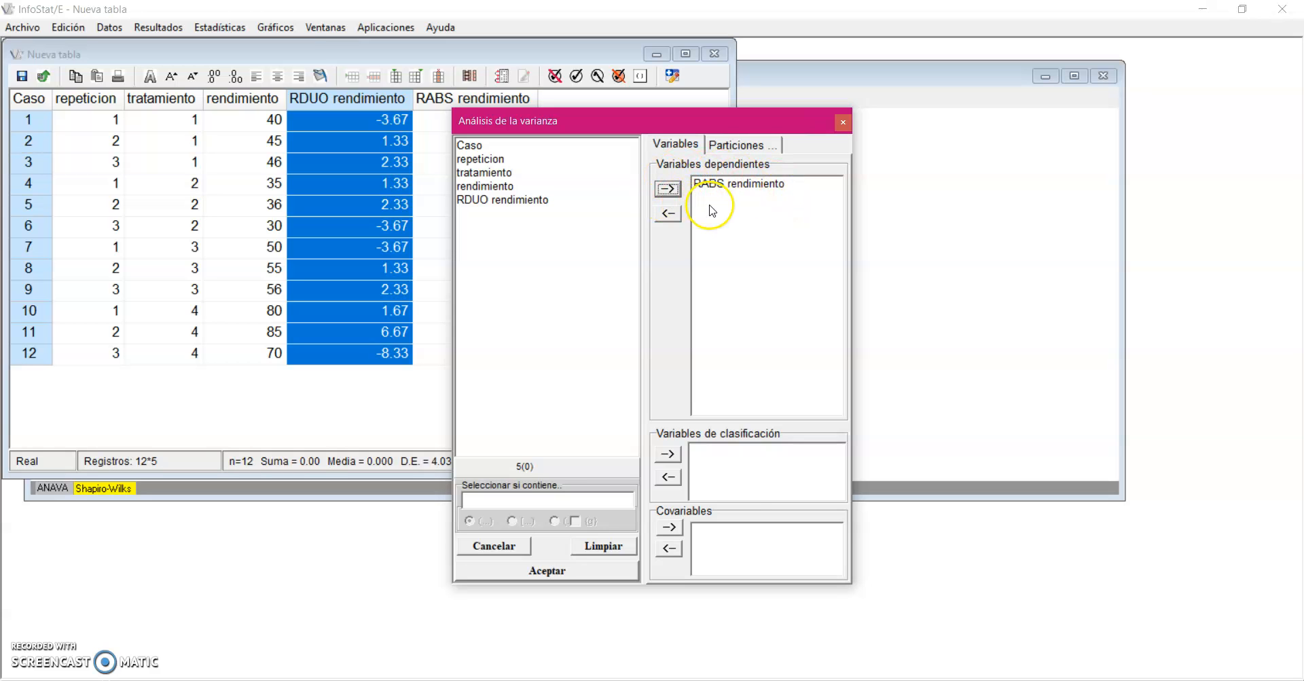
- Add tratamiento as the classification variable and run the analysis of variance on the absolute residuals without saving any residuals
click(485, 174)
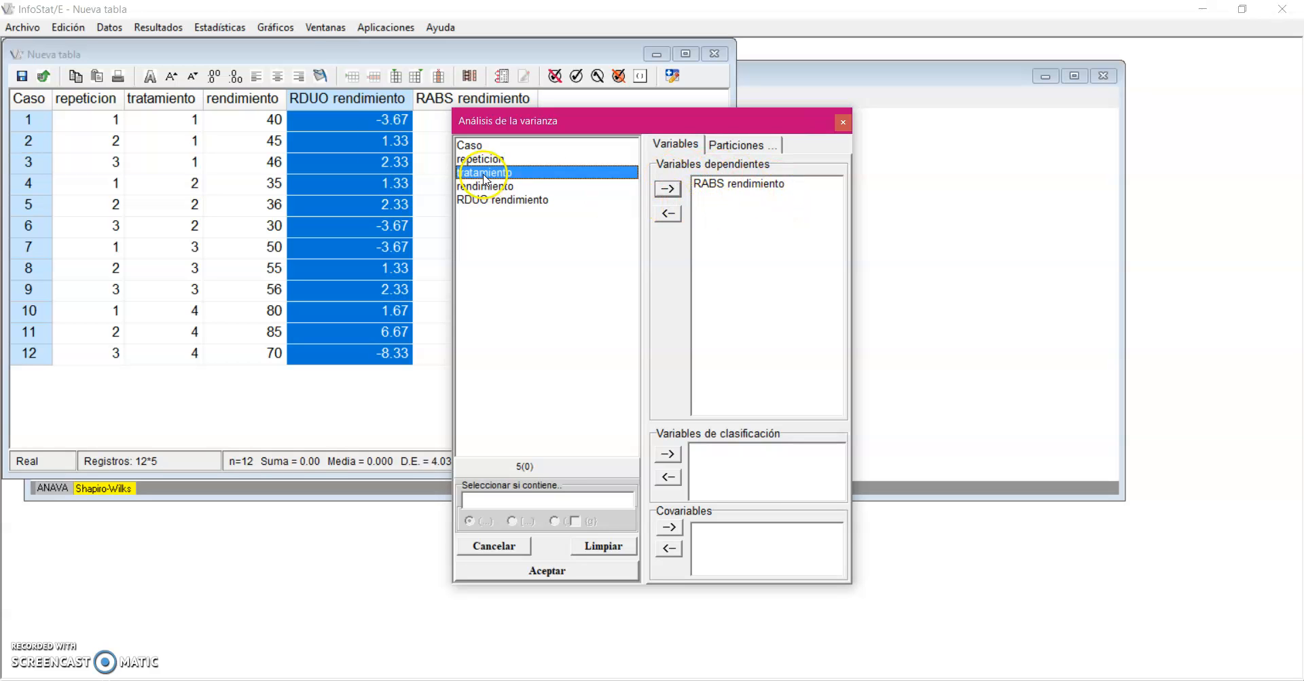
click(667, 453)
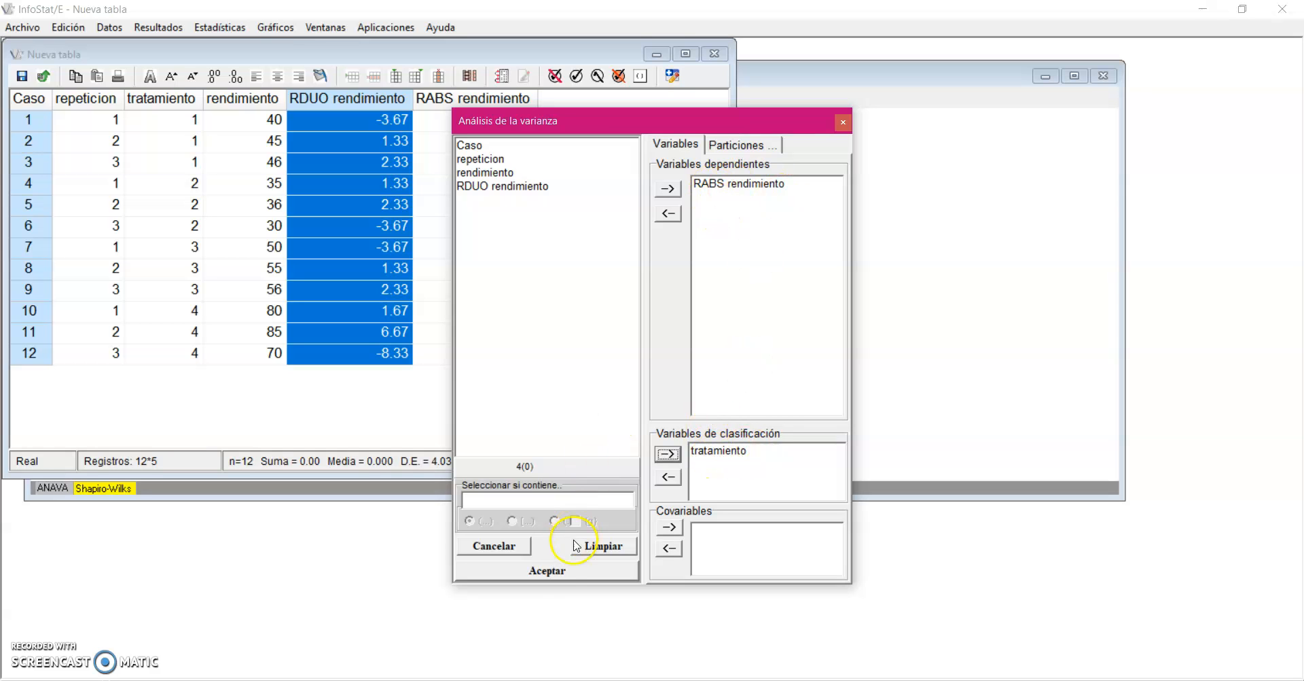
click(548, 570)
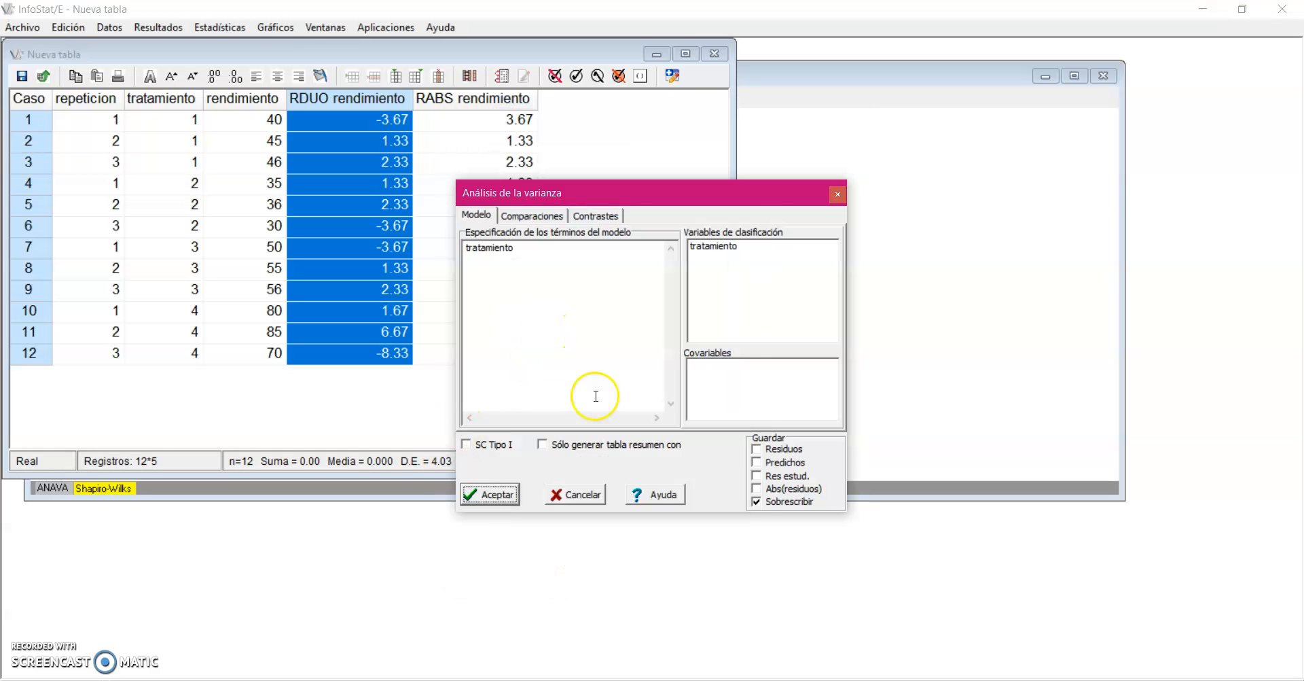
click(489, 494)
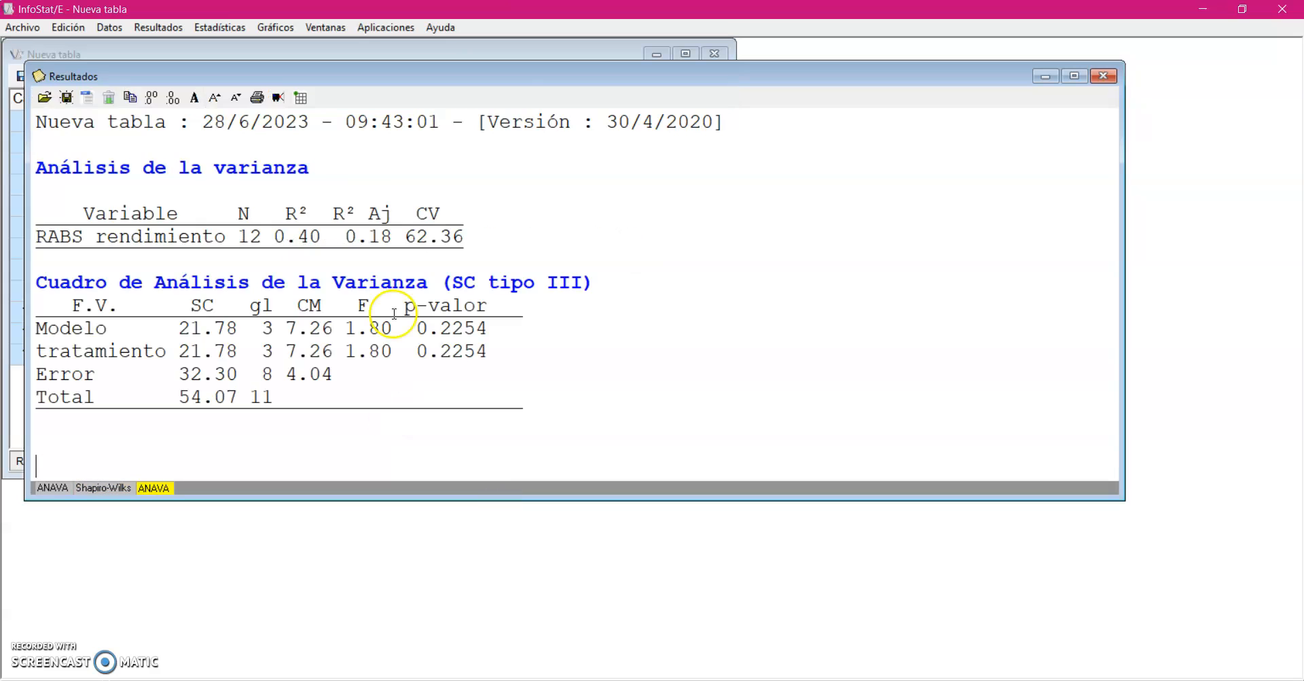
- Examine the p-value in the tratamiento row of the RABS rendimiento variance analysis
drag(420, 351, 476, 352)
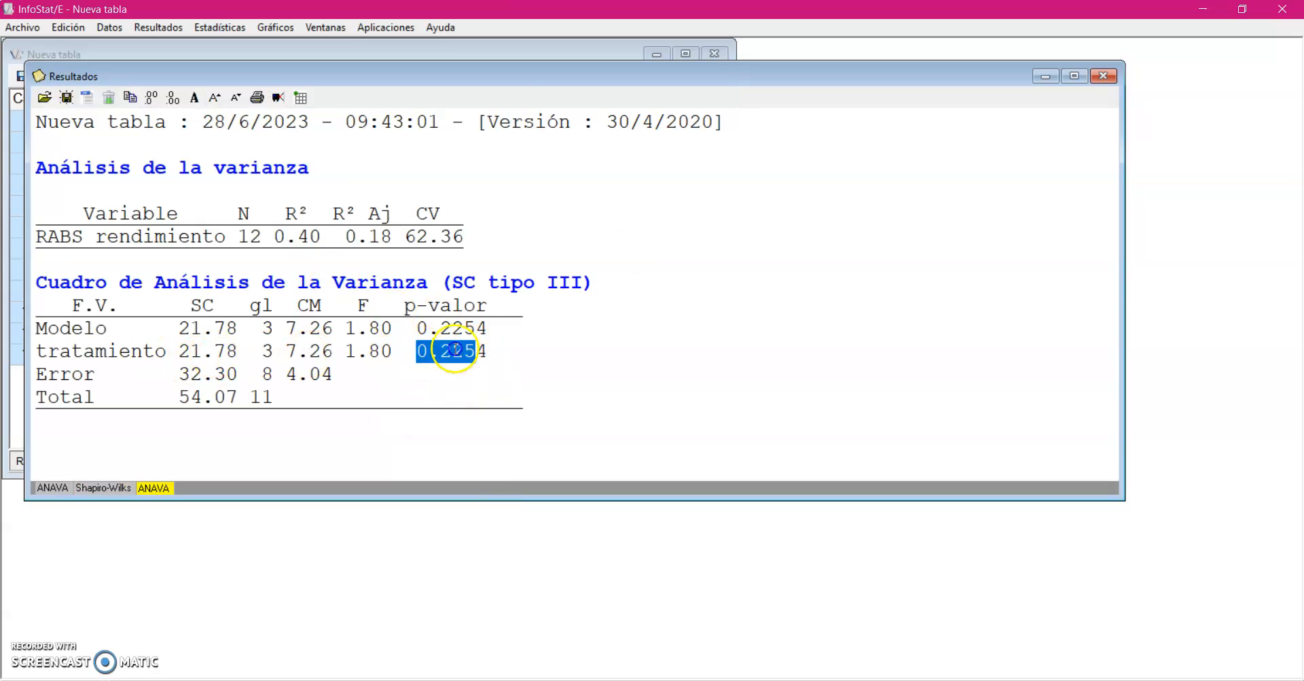
drag(35, 351, 525, 356)
click(524, 355)
drag(417, 352, 494, 348)
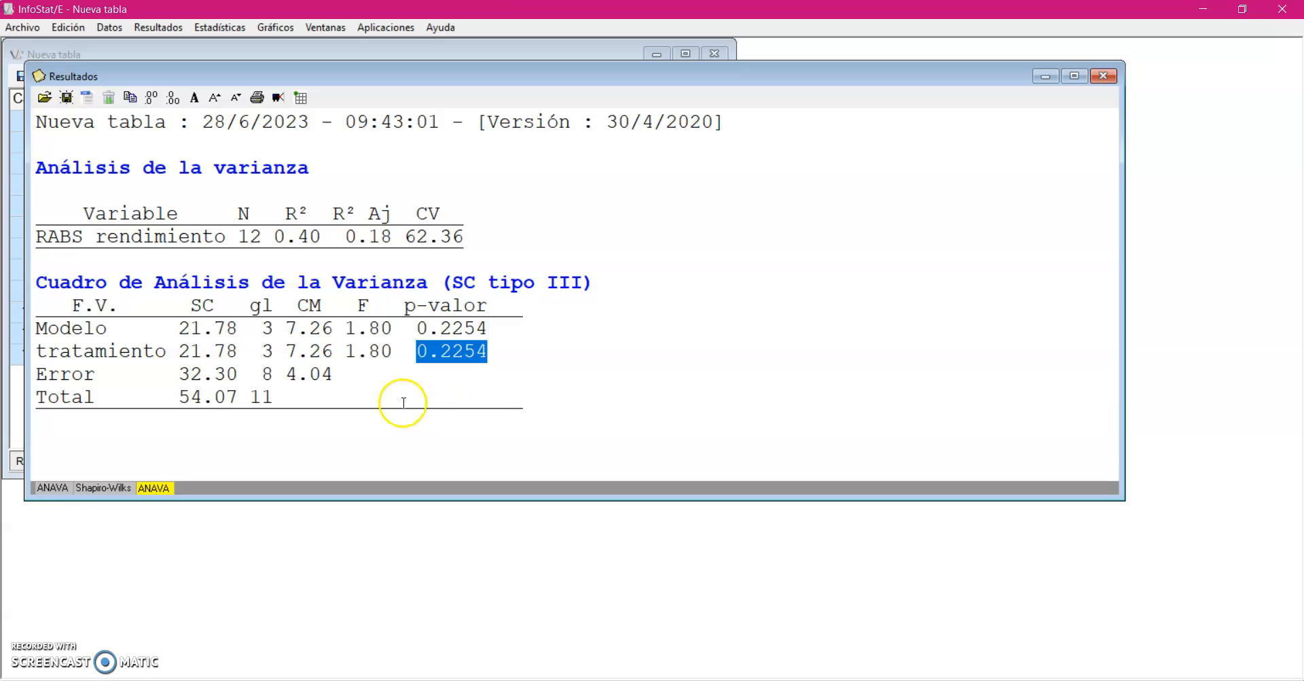
- Review the Shapiro-Wilks result and compare the tratamiento p-values in the RABS rendimiento and original rendimiento variance analyses
click(92, 490)
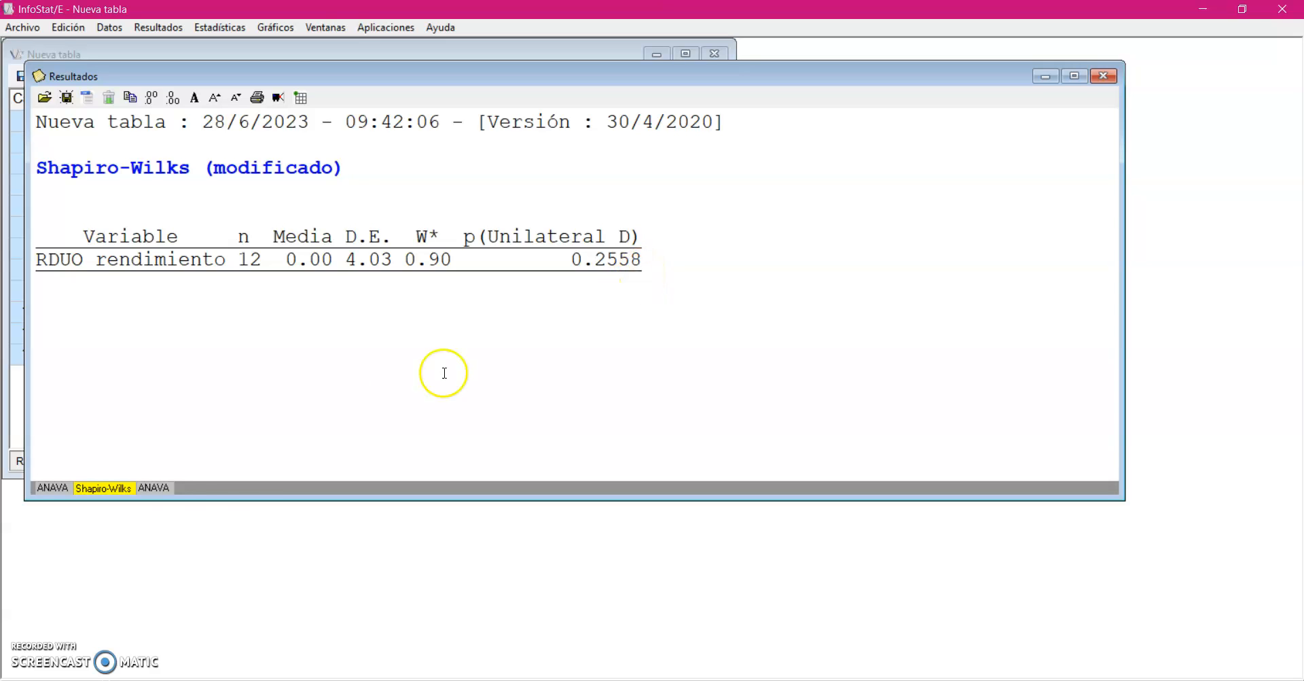
click(155, 488)
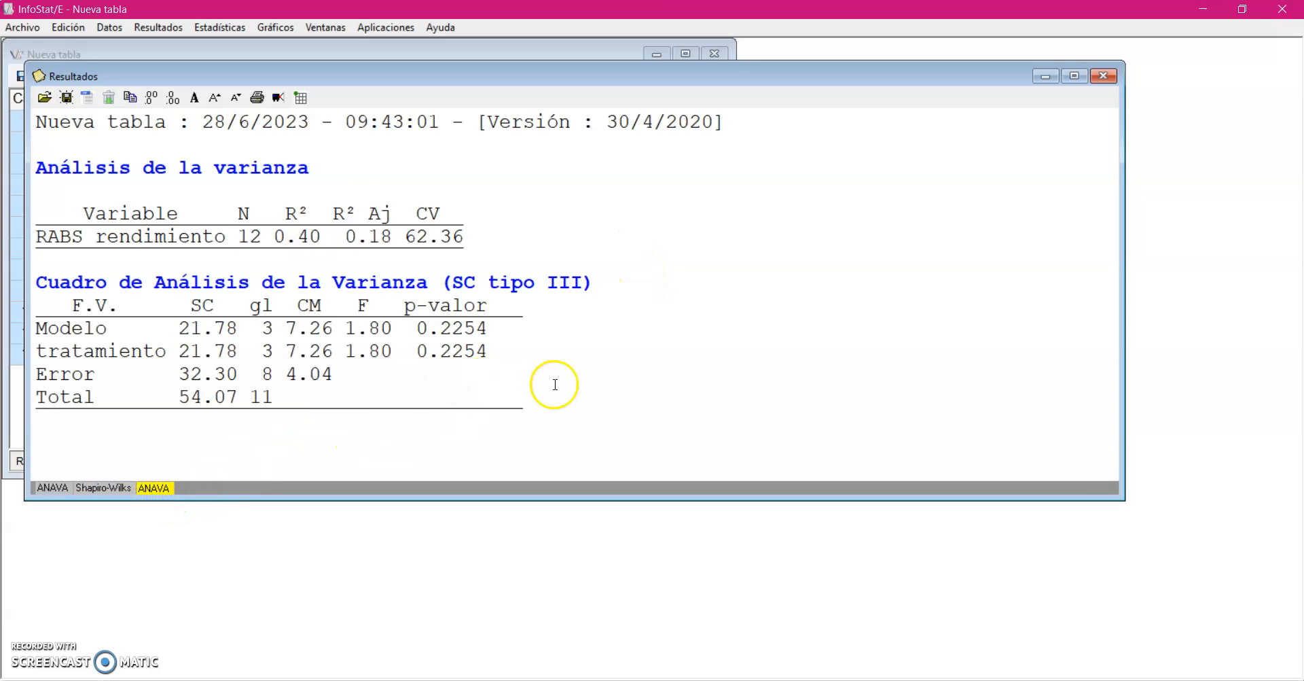
drag(35, 237, 204, 237)
drag(417, 351, 511, 350)
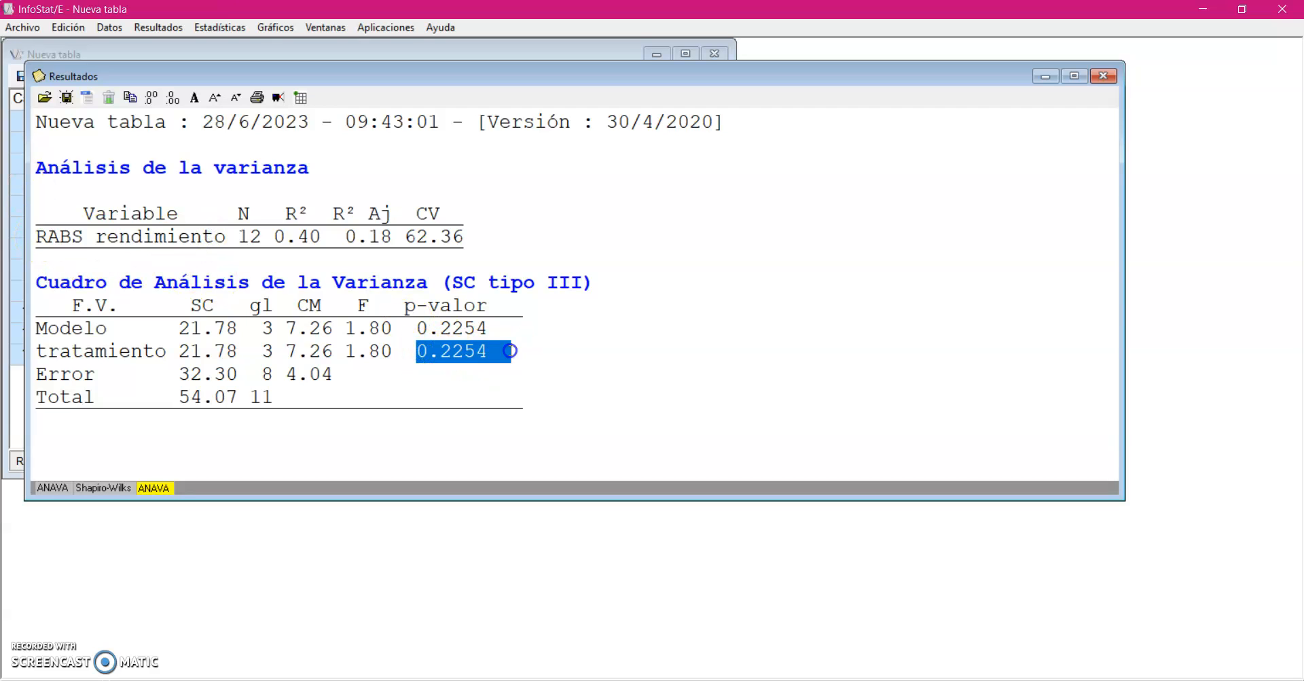
click(528, 374)
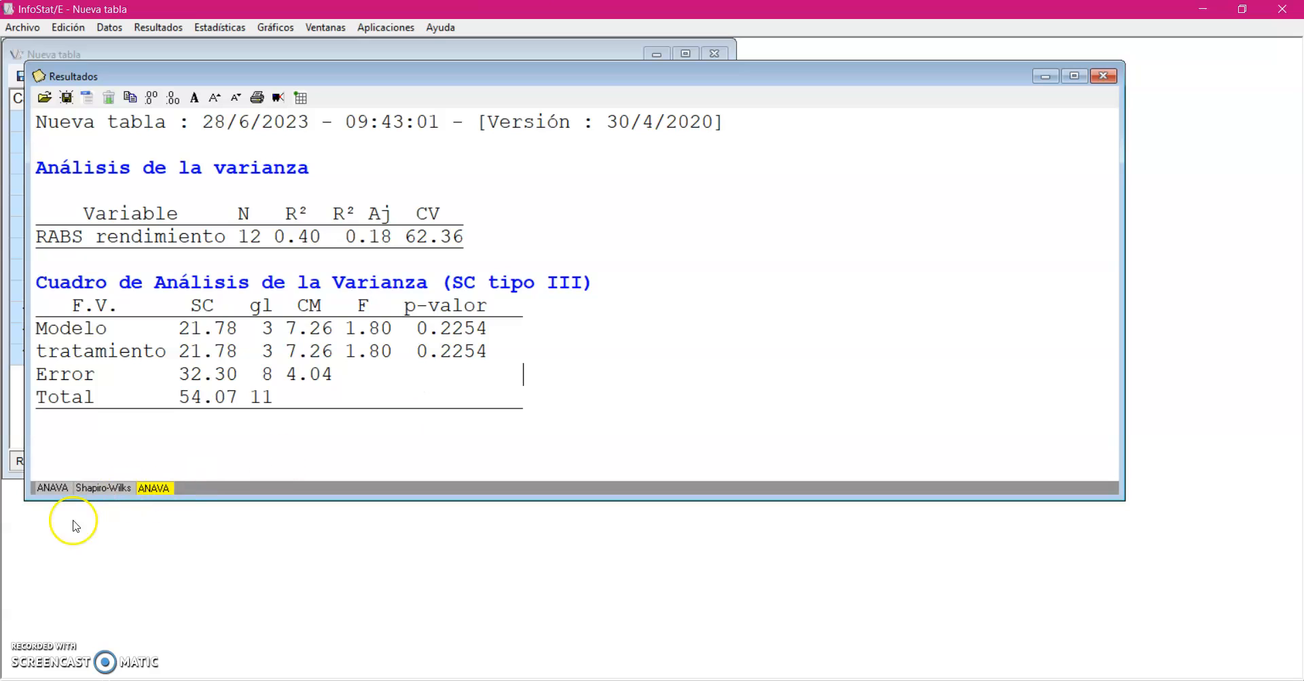
click(51, 488)
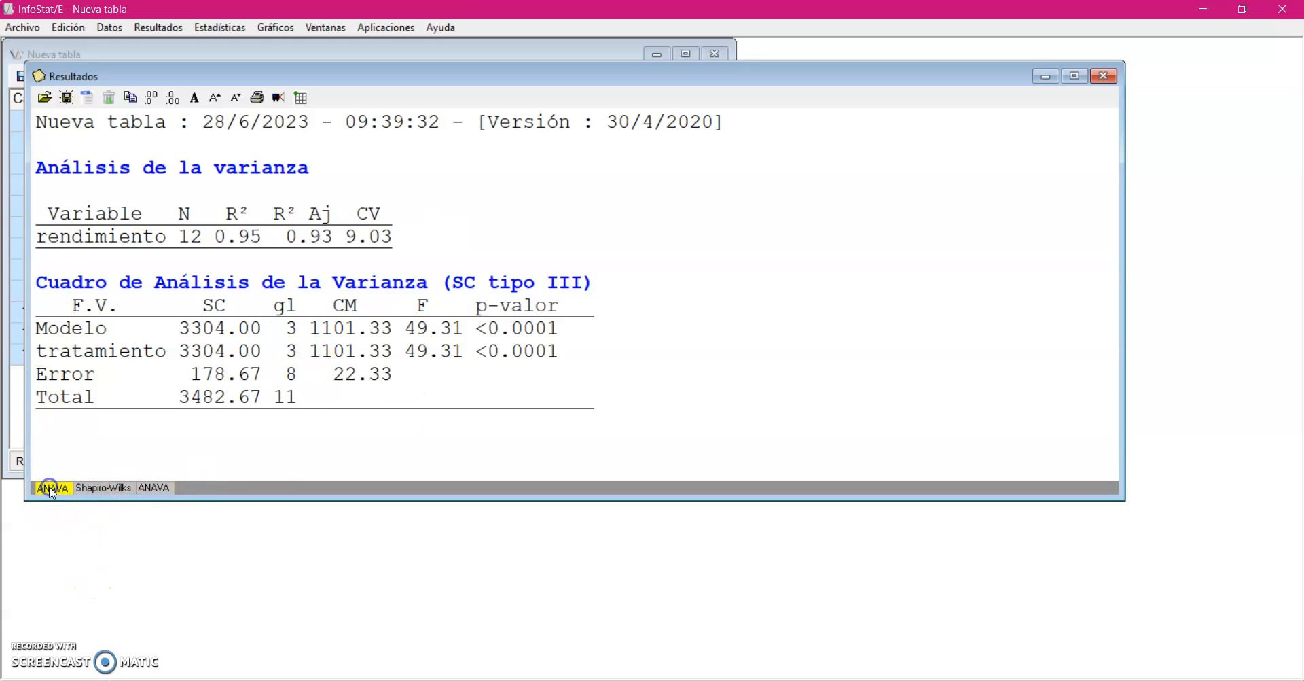
drag(476, 351, 569, 351)
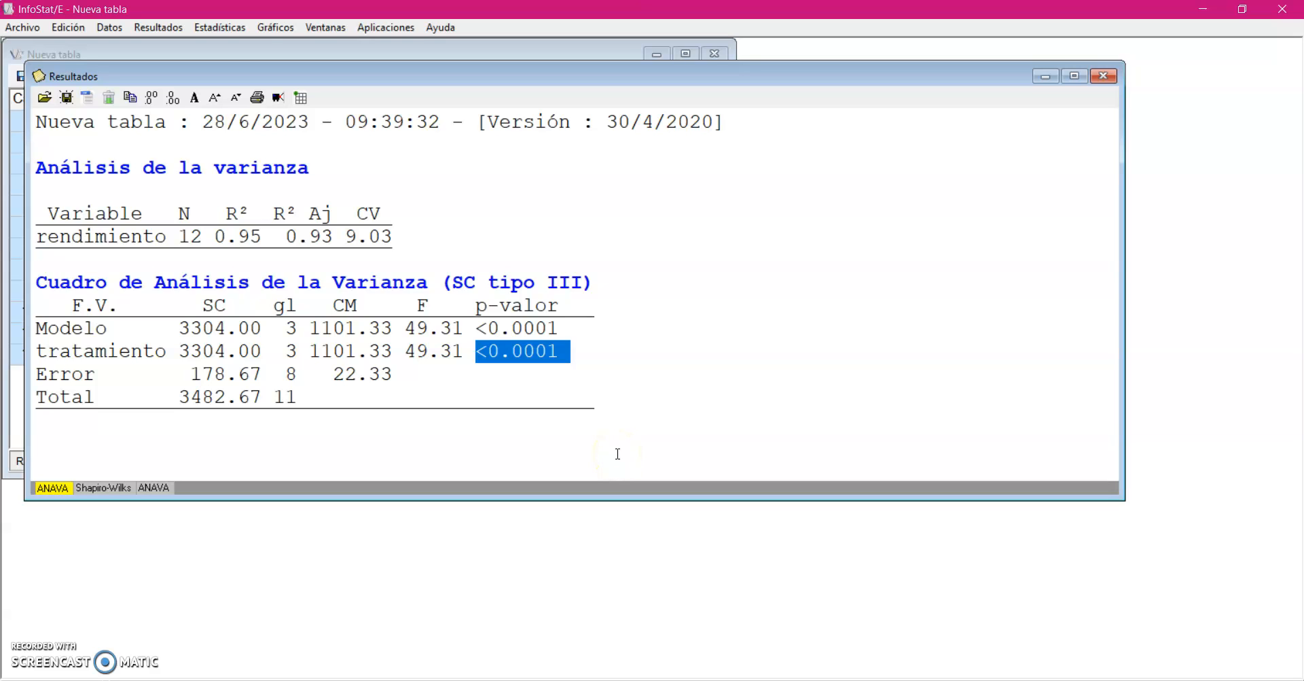
- Set up another analysis of variance with rendimiento as the dependent variable and tratamiento as the classification variable
click(220, 28)
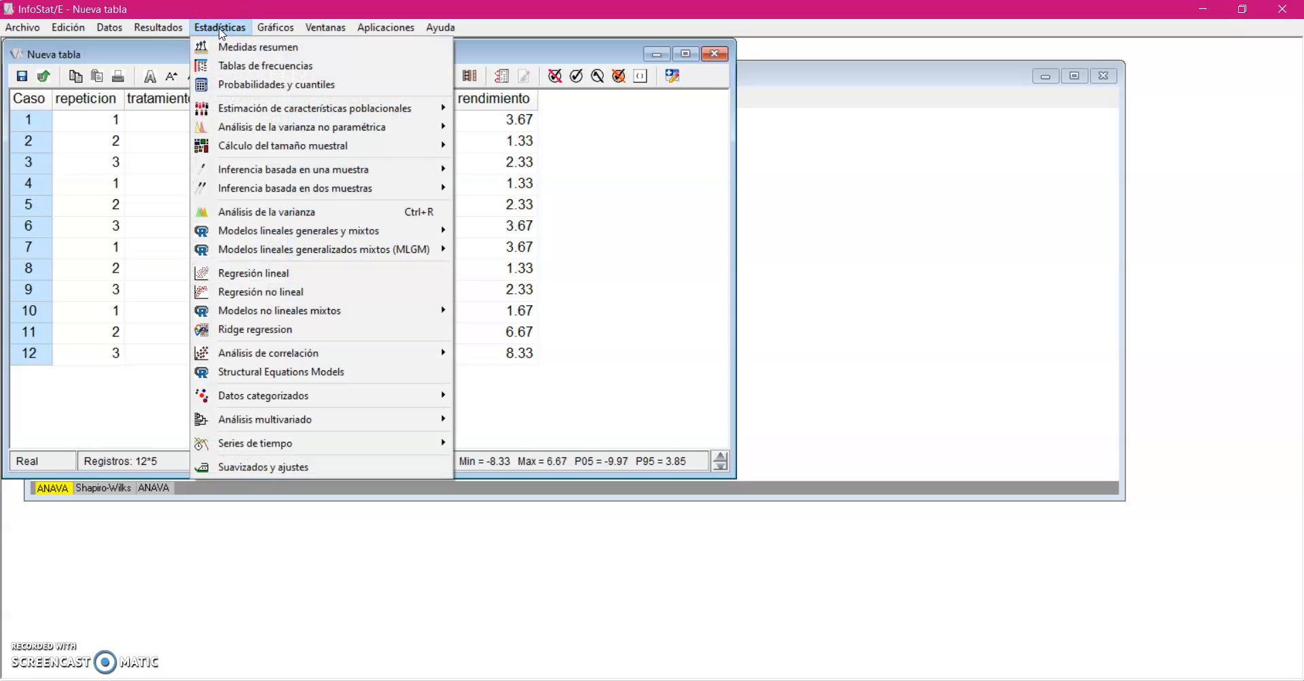
click(289, 217)
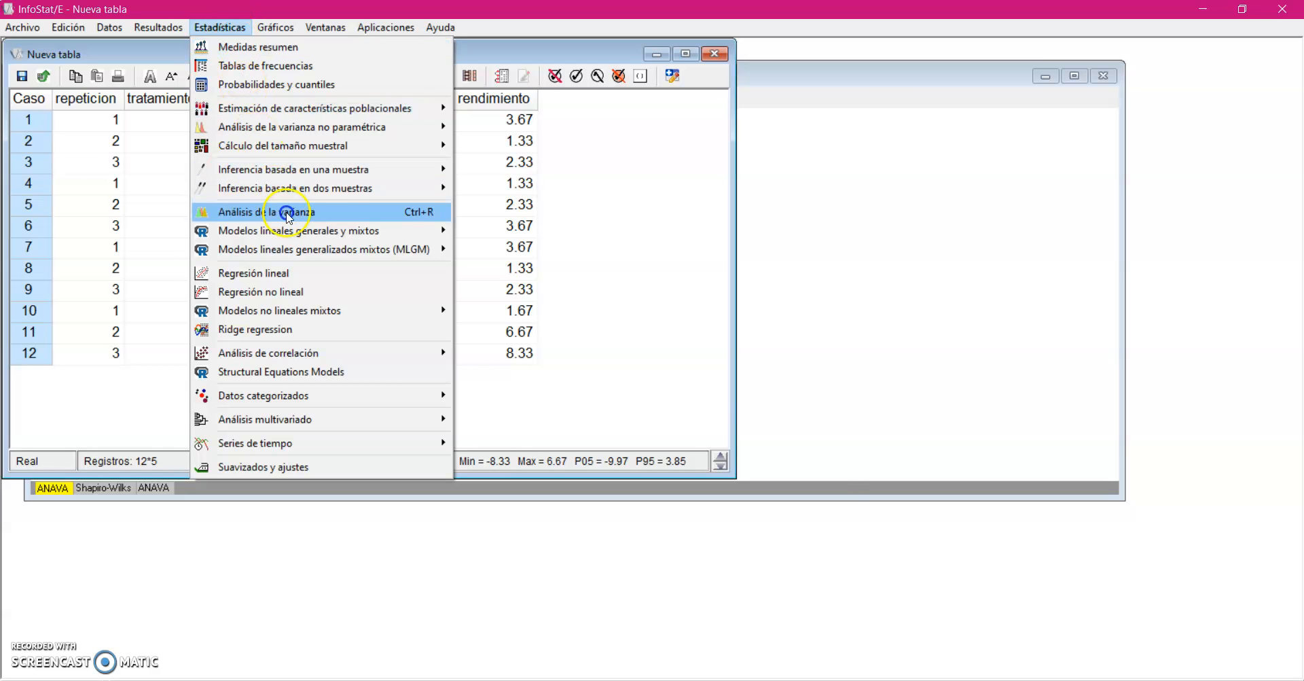
click(733, 191)
click(668, 213)
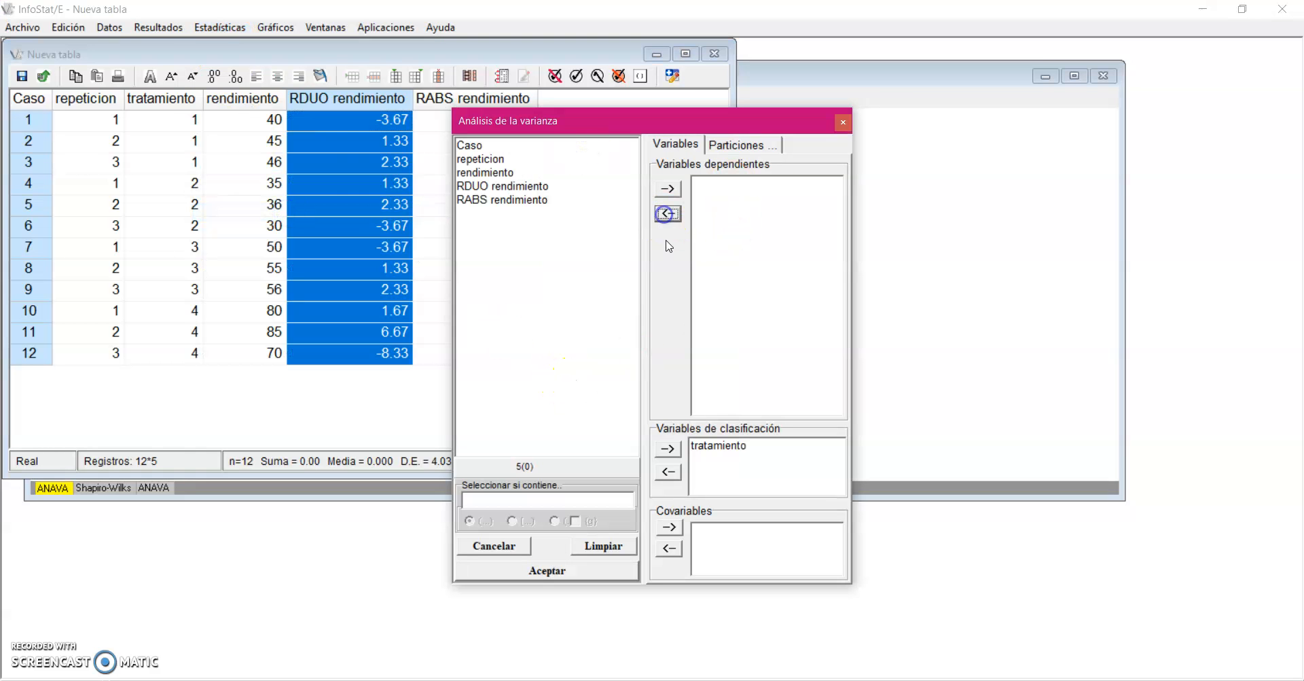
click(475, 172)
click(668, 188)
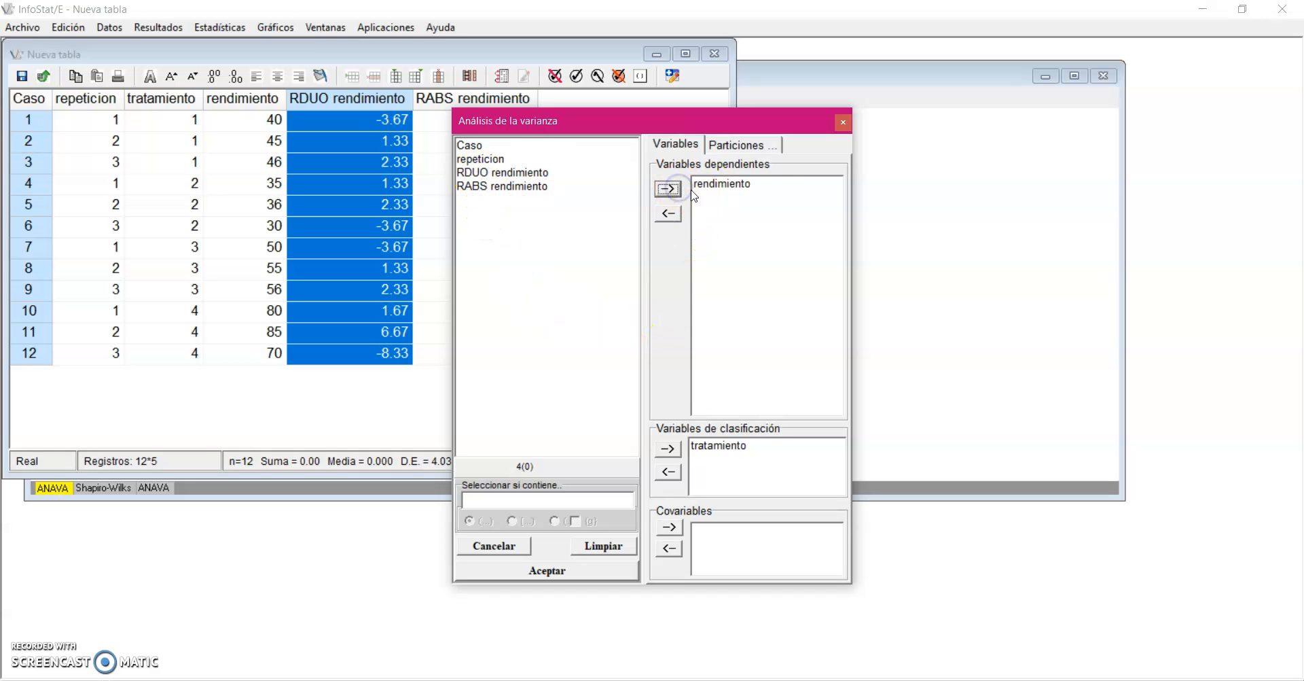
- Run the analysis with a Tukey comparison of the tratamiento means, presented in a descending list at the 0.05 significance level
click(556, 576)
click(533, 213)
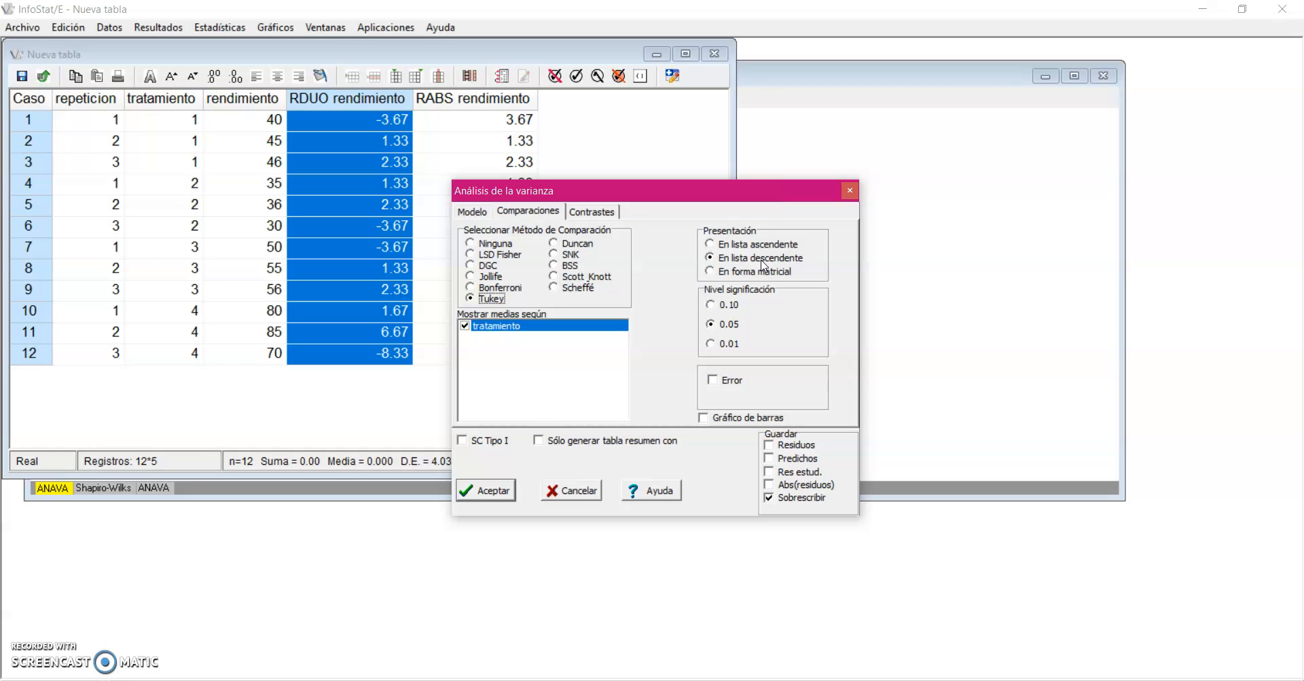
click(505, 498)
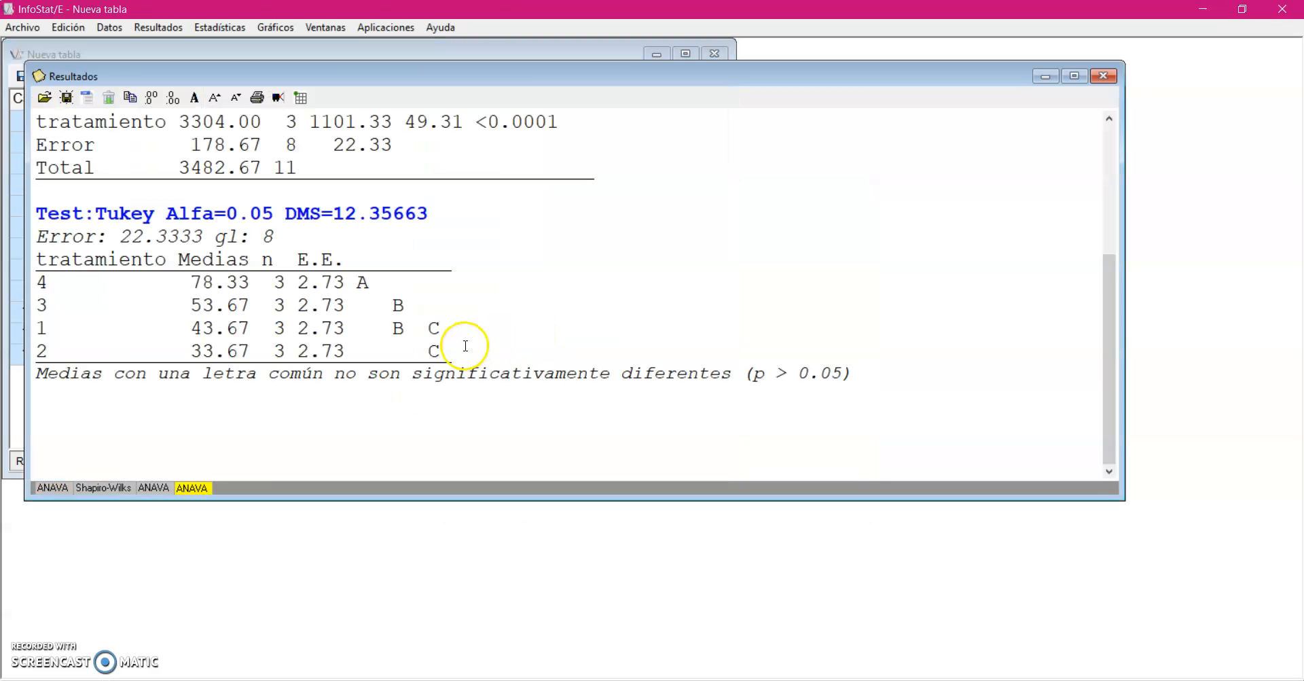
- Examine the variance table and the Tukey letter groupings for treatment 4, treatments 3 and 1, and treatments 1 and 2
scroll(442, 285, up, 3)
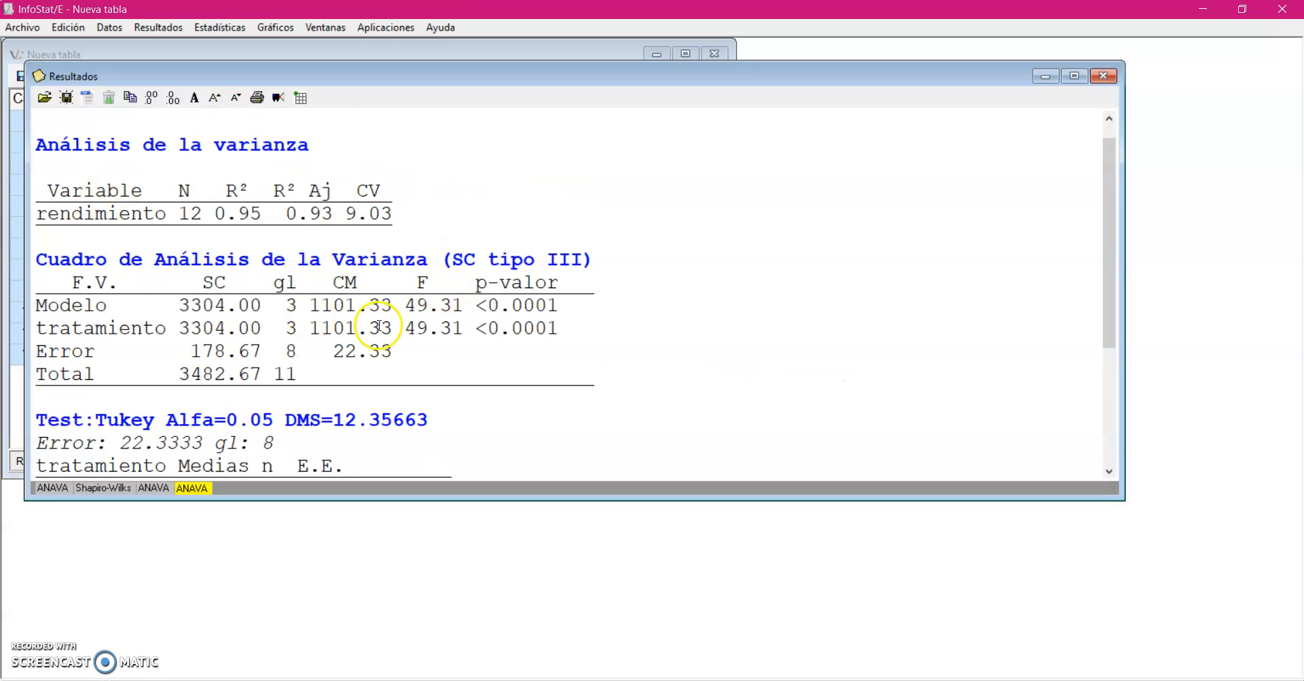
scroll(390, 326, down, 3)
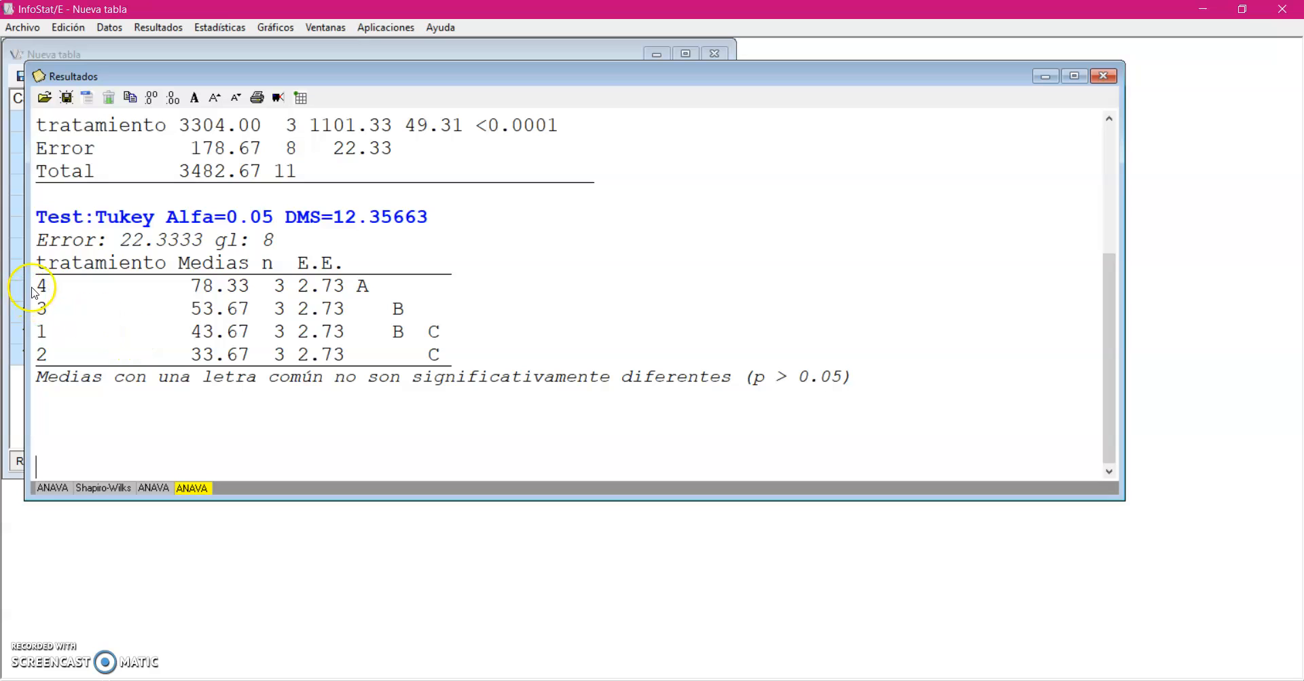
drag(36, 286, 404, 286)
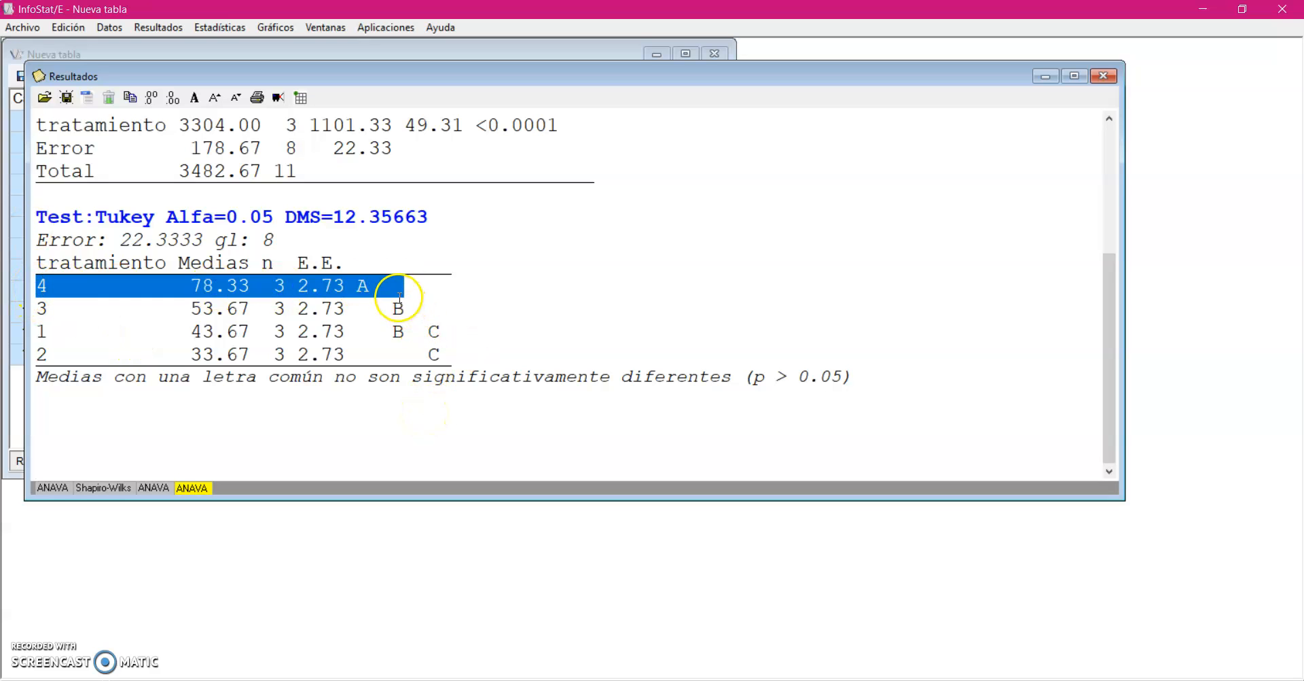
click(362, 288)
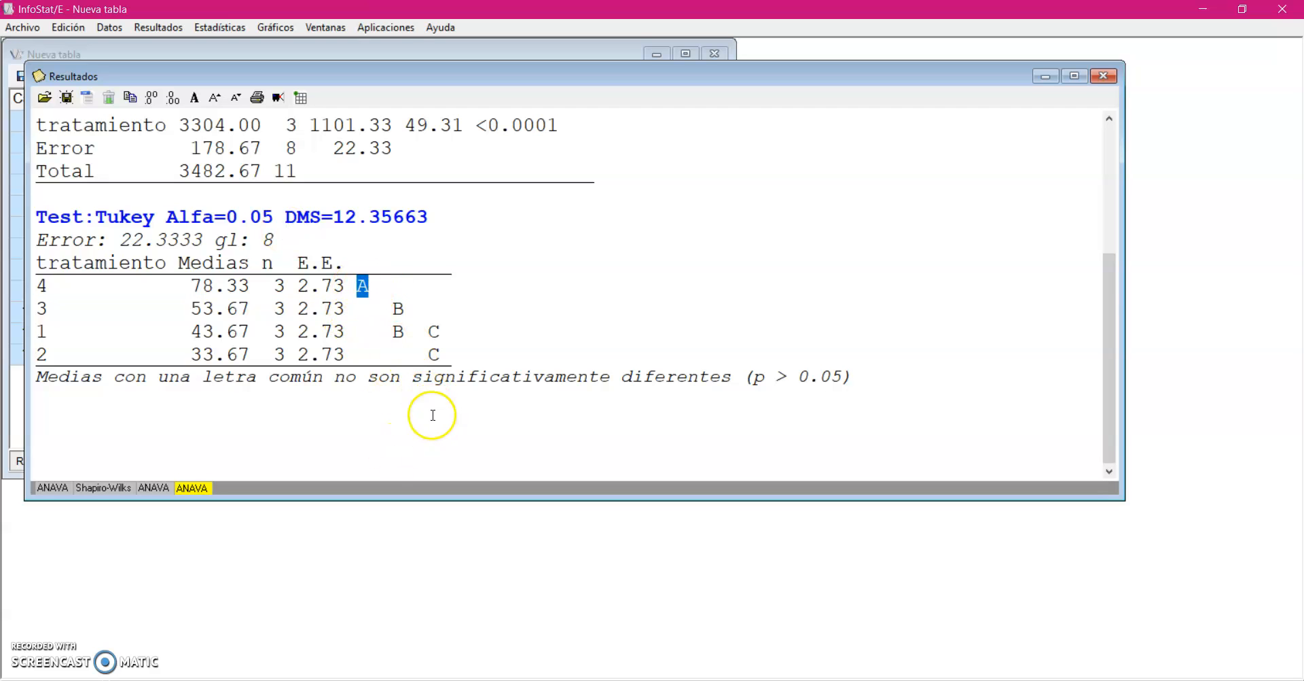
drag(41, 307, 454, 333)
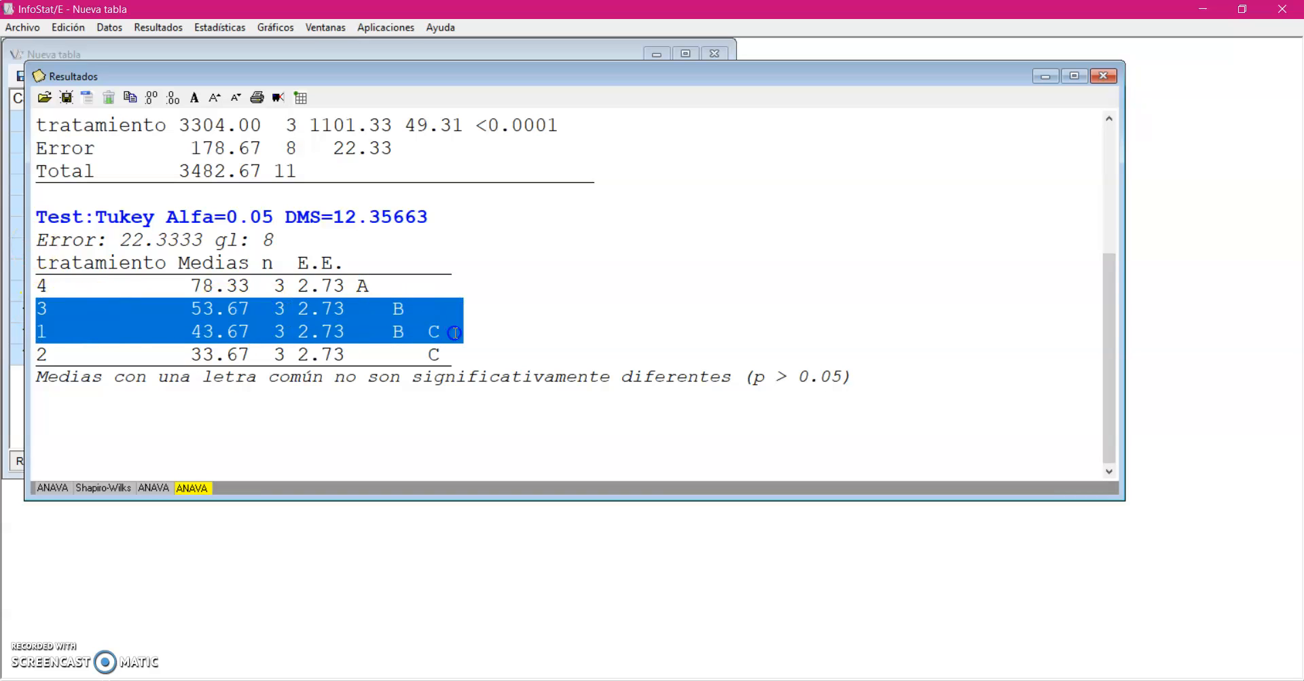
click(81, 338)
drag(36, 332, 461, 350)
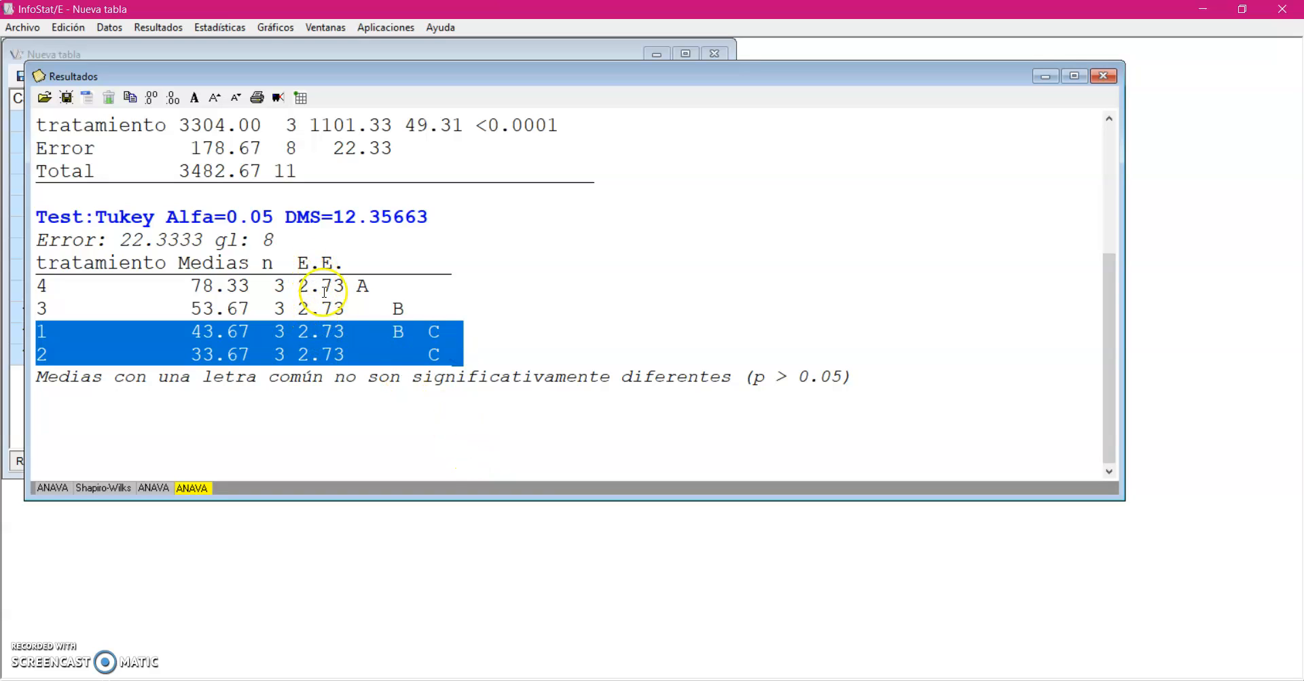
- Compare treatment 4 with treatments 1 and 2 in the Tukey table, and examine treatment 4's mean yield
drag(38, 284, 412, 281)
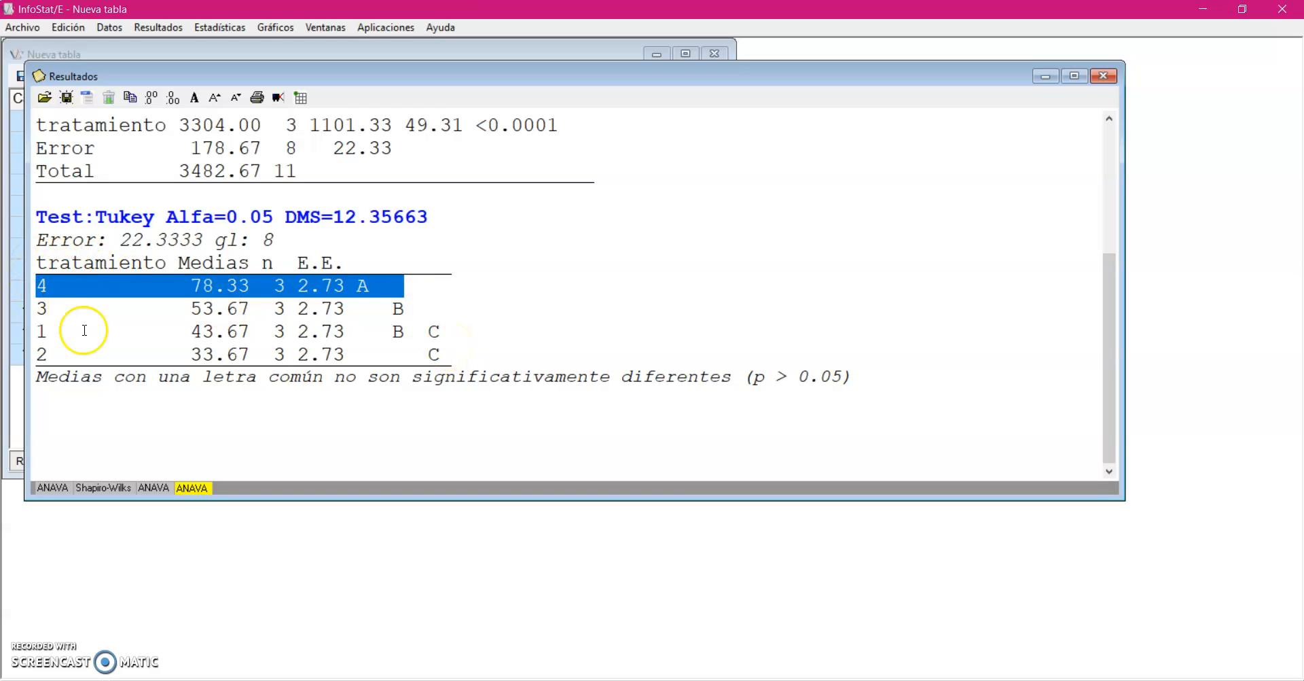
drag(40, 329, 449, 354)
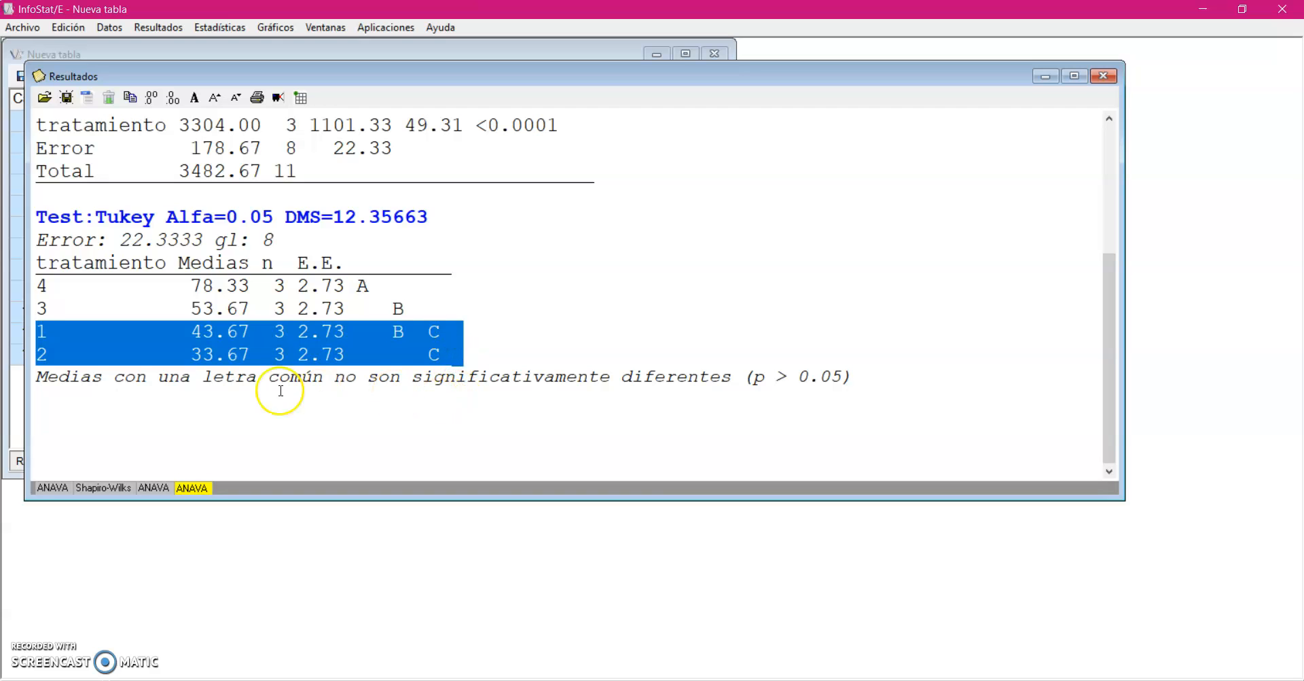
click(60, 275)
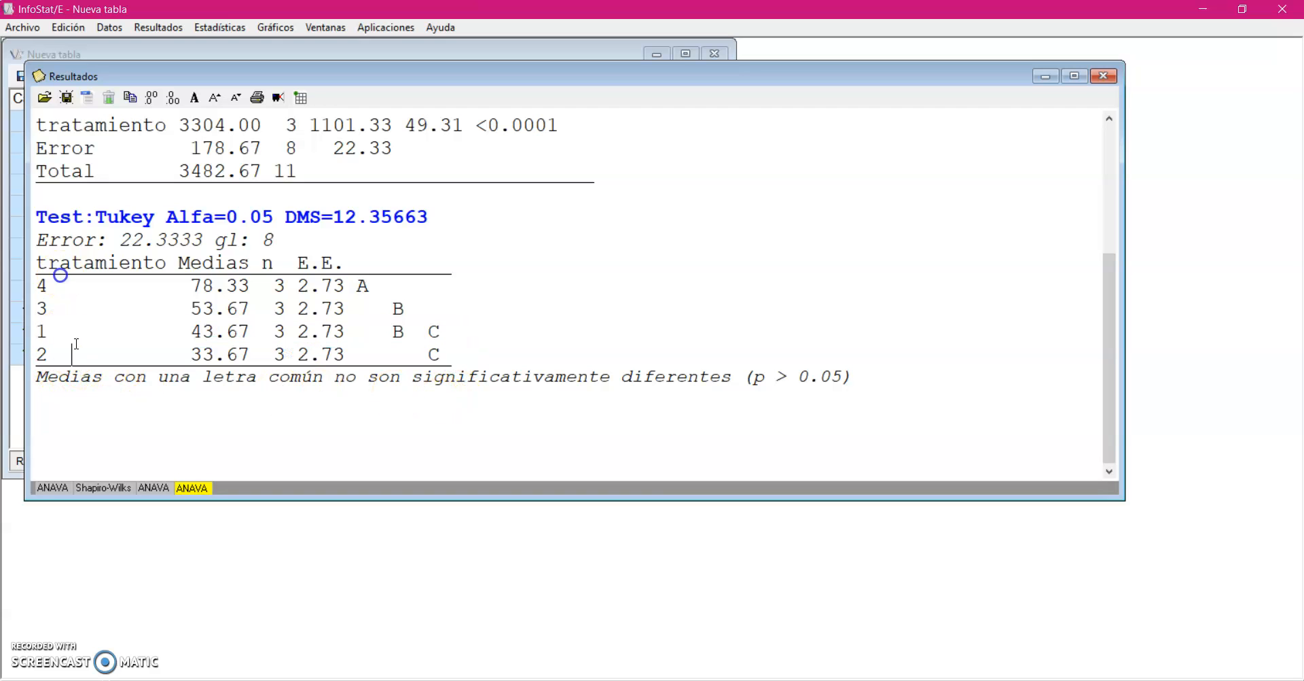
click(34, 332)
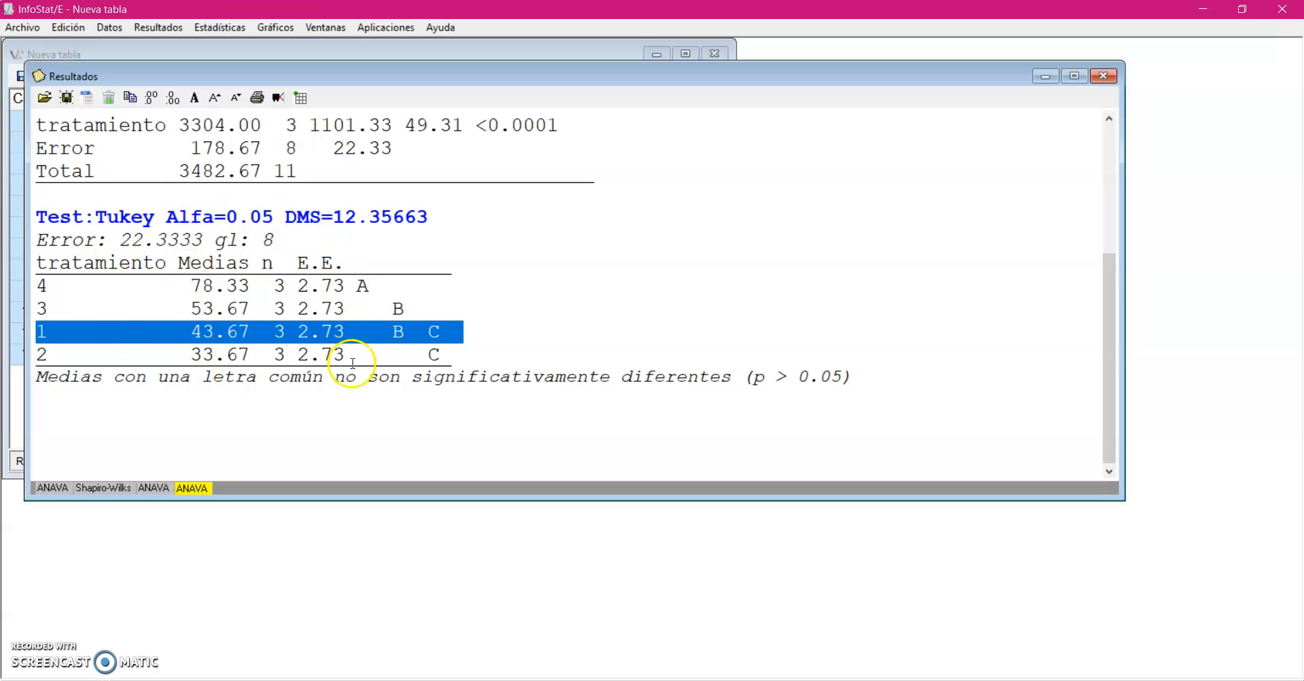
click(318, 436)
drag(38, 286, 380, 287)
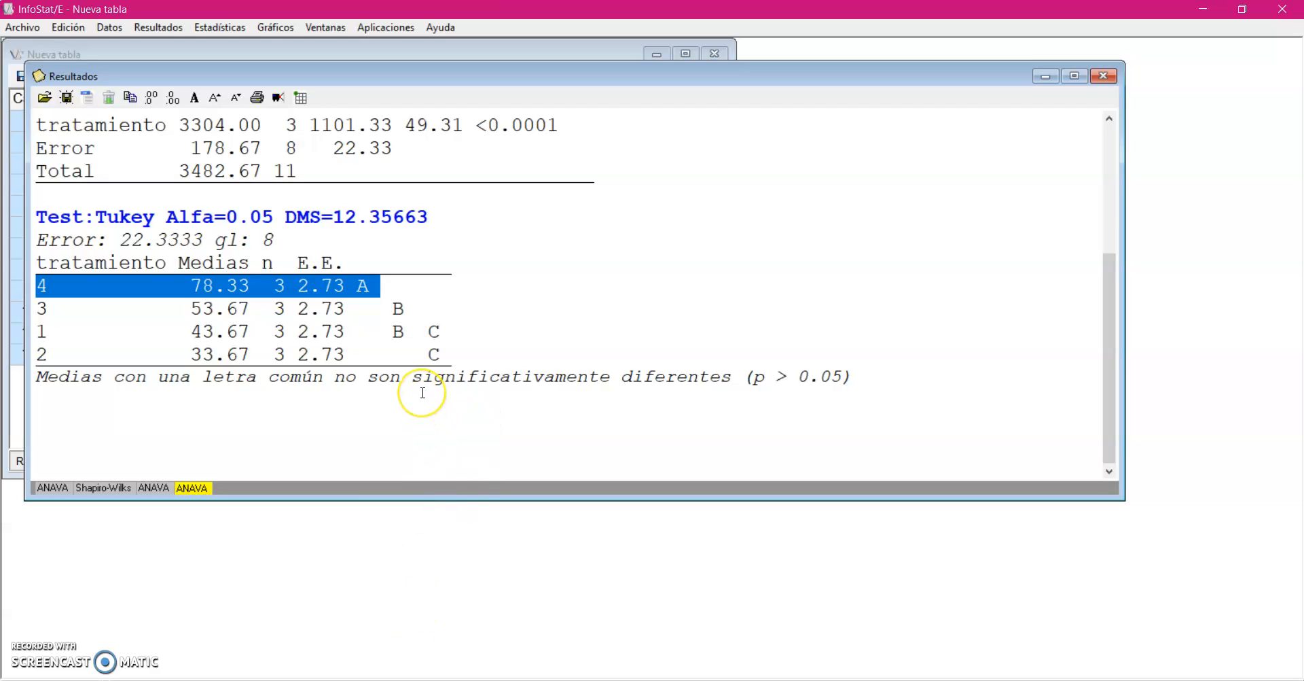
click(203, 288)
drag(191, 285, 250, 286)
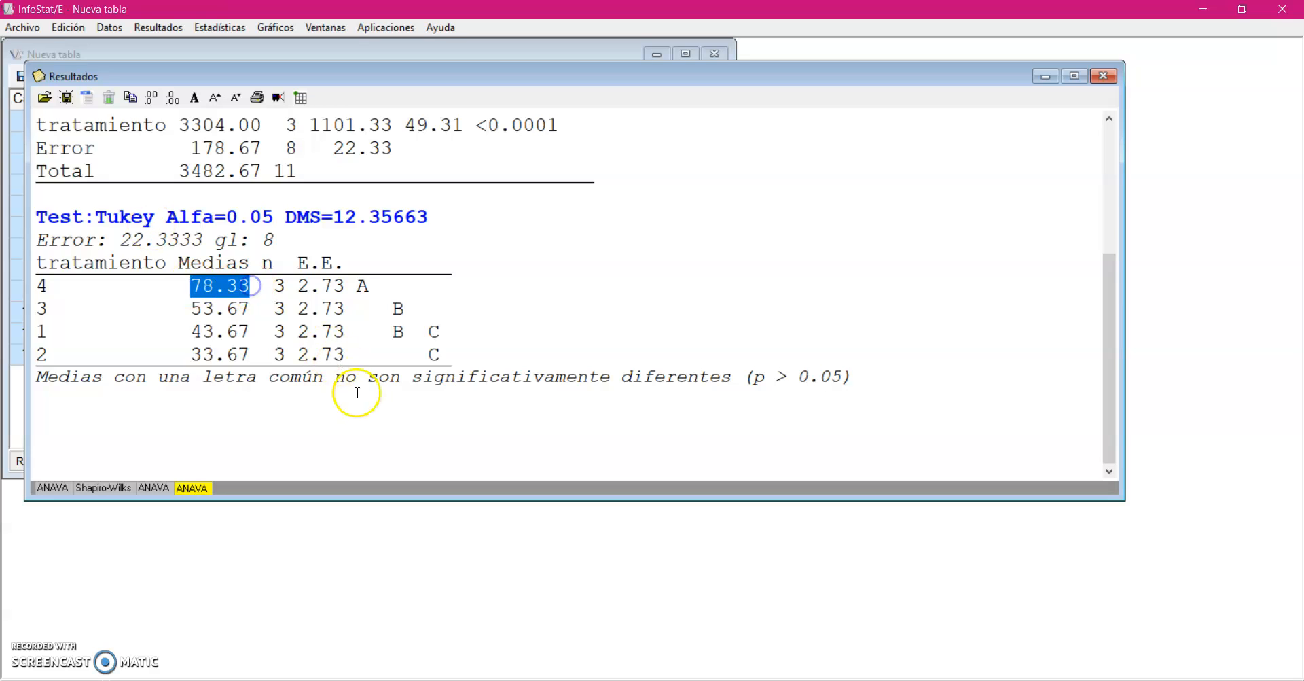